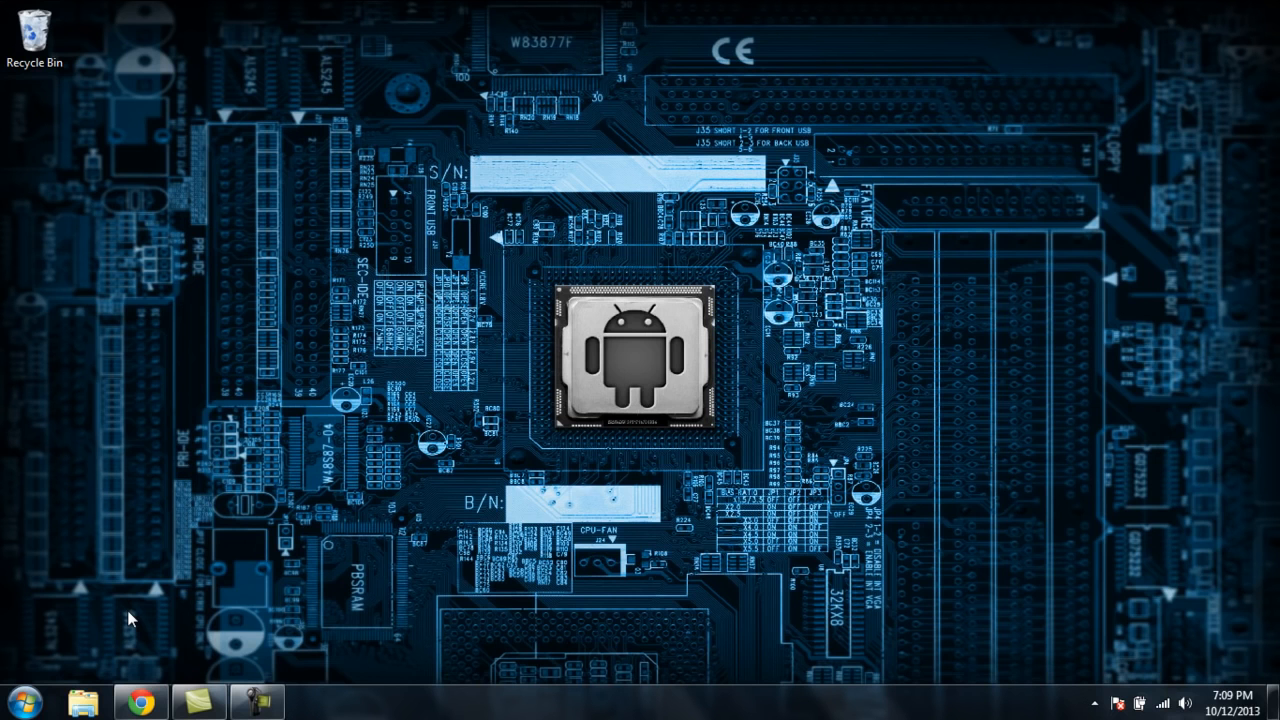
# Step: Open the browser and download Android Studio for Windows, agreeing to the terms and conditions
pyautogui.click(141, 703)
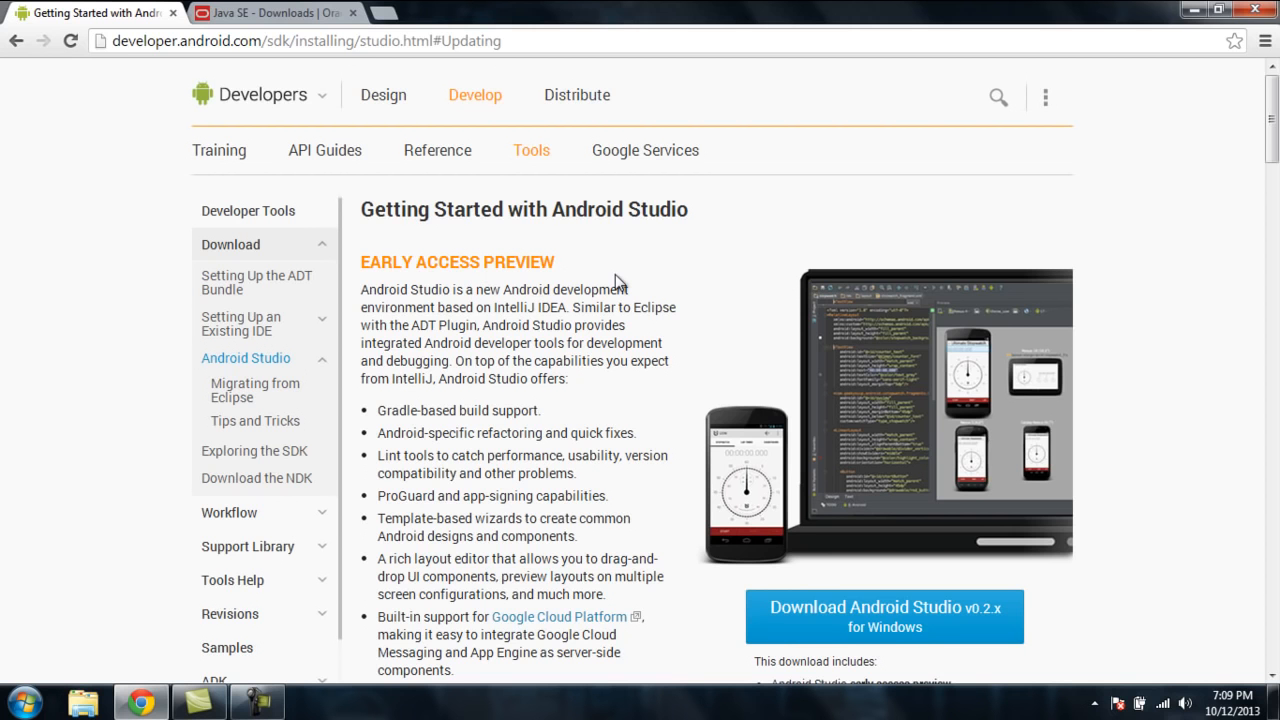
pyautogui.scroll(-2, 615, 274)
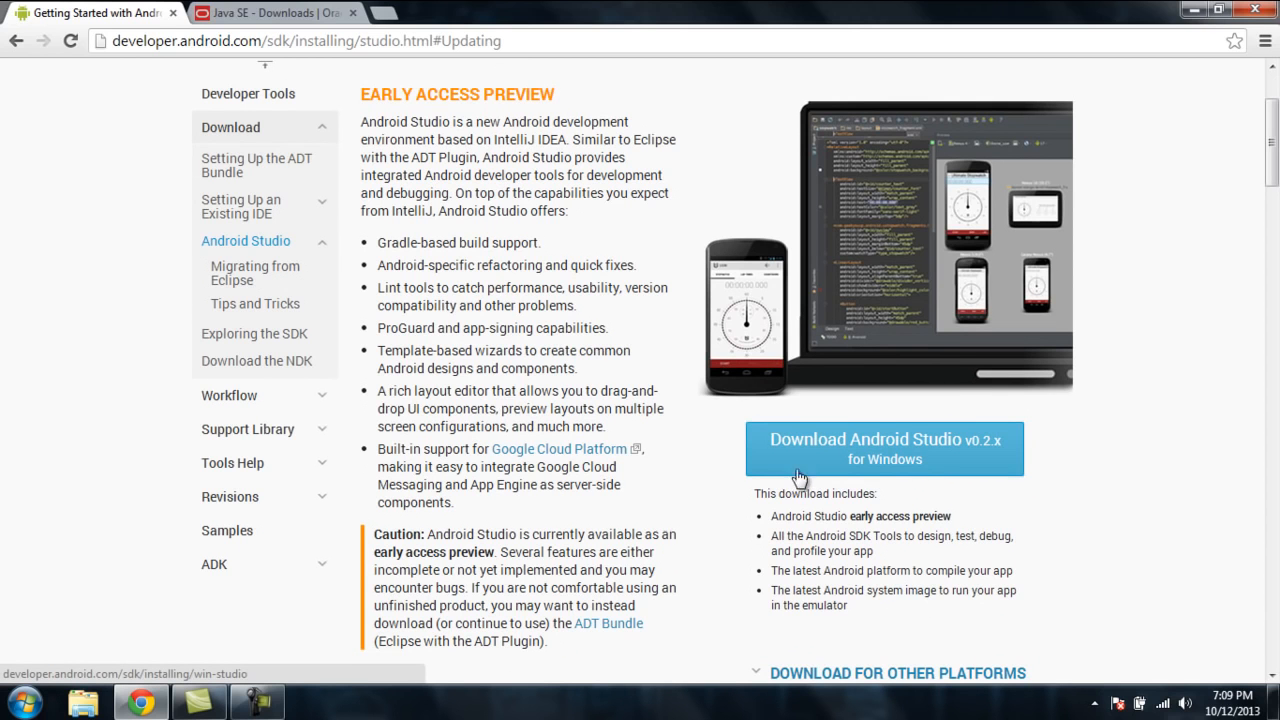
pyautogui.click(924, 472)
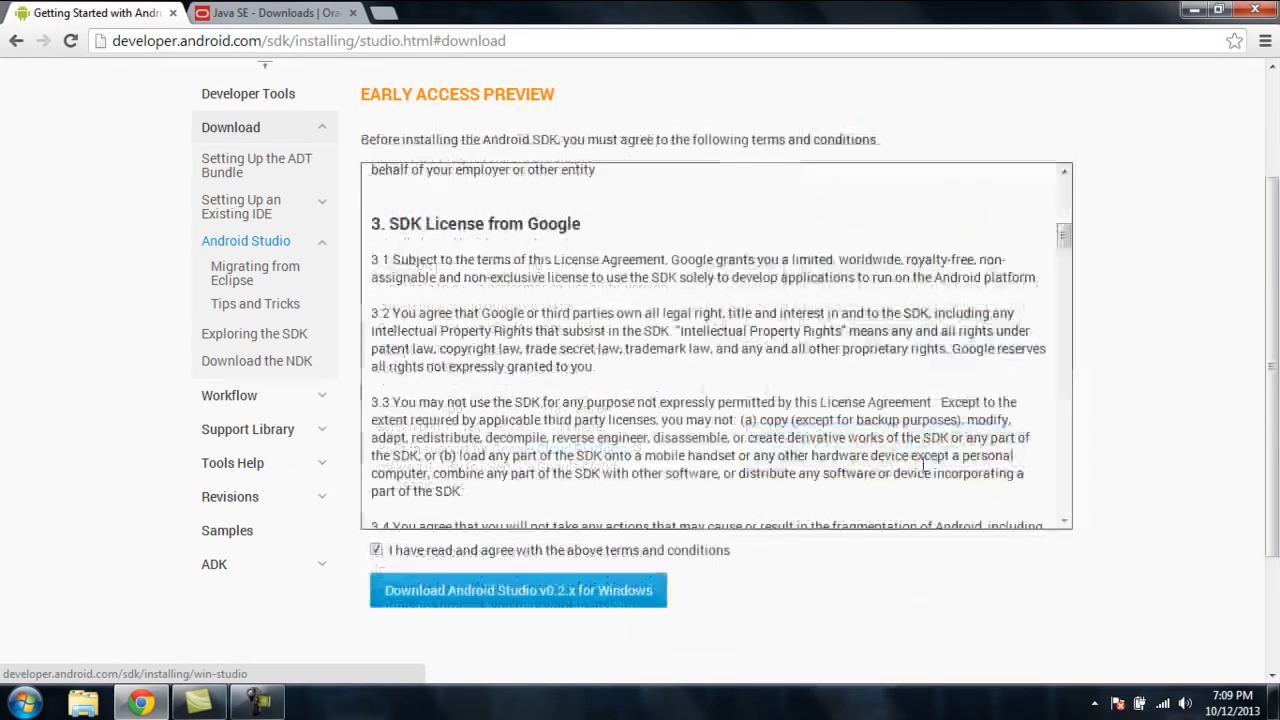
pyautogui.click(523, 550)
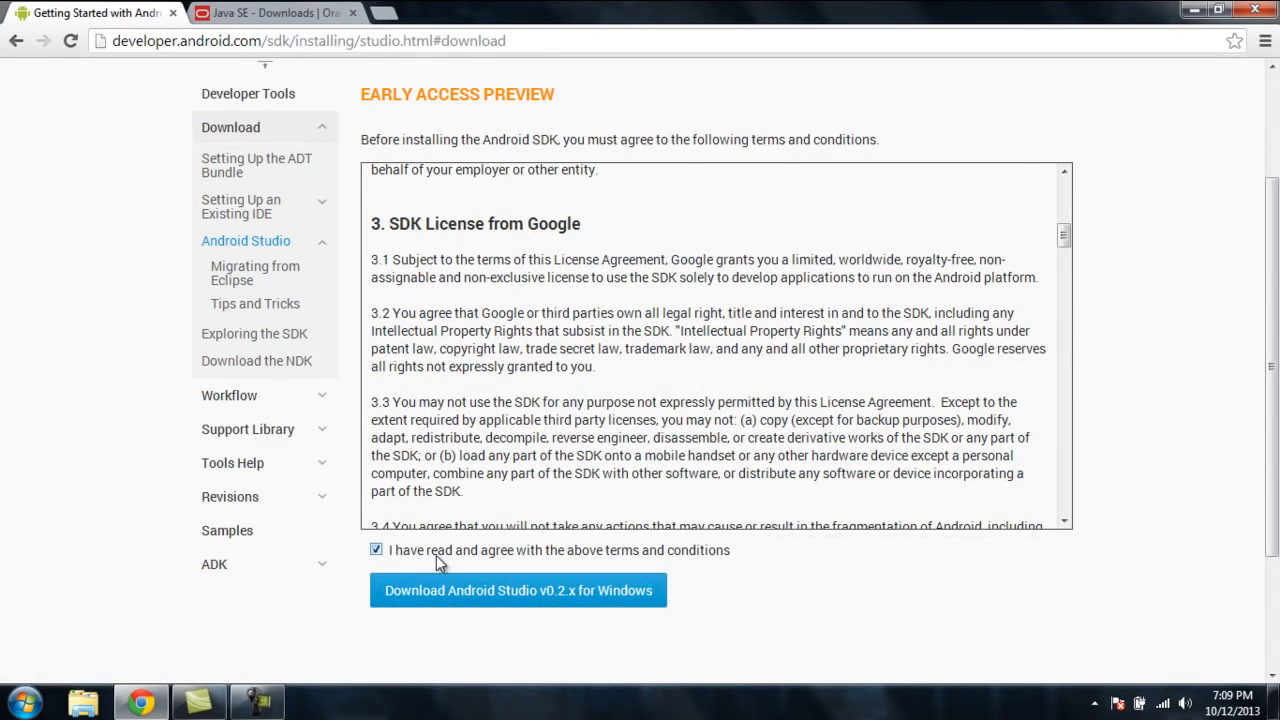
pyautogui.click(478, 590)
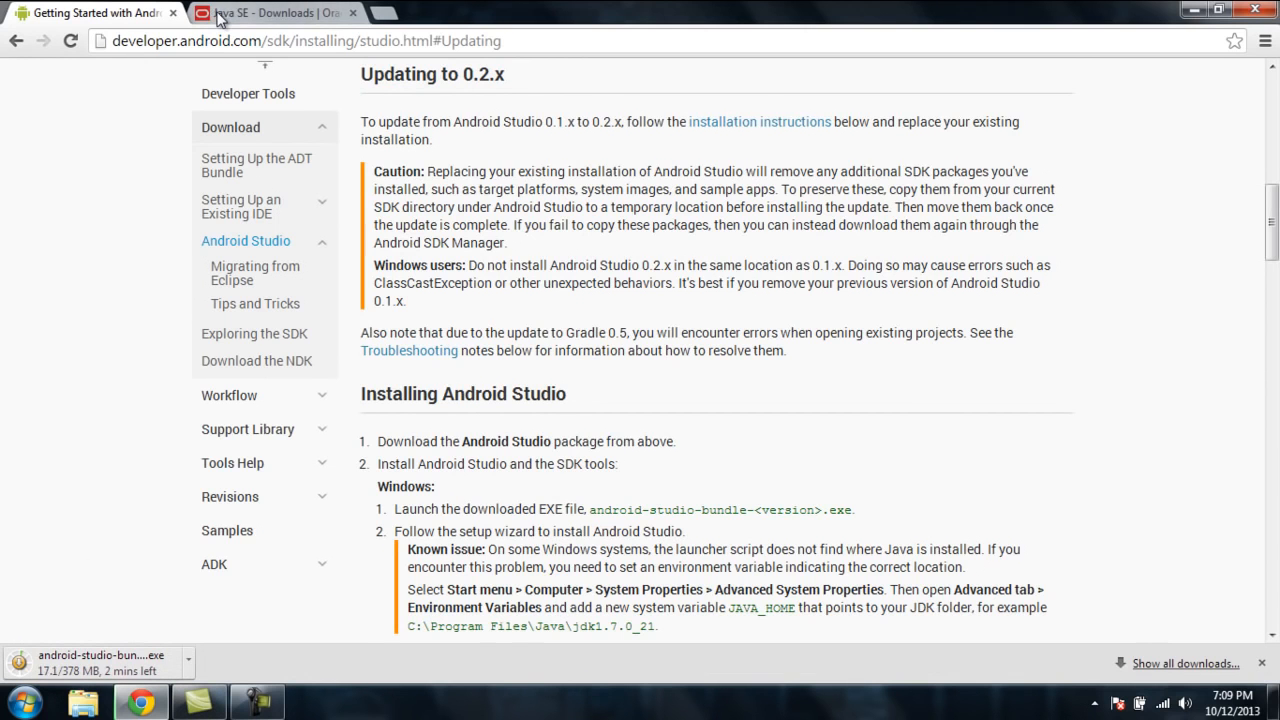
# Step: Switch to the Java SE Downloads page and open the JDK 7u40 download page
pyautogui.click(218, 16)
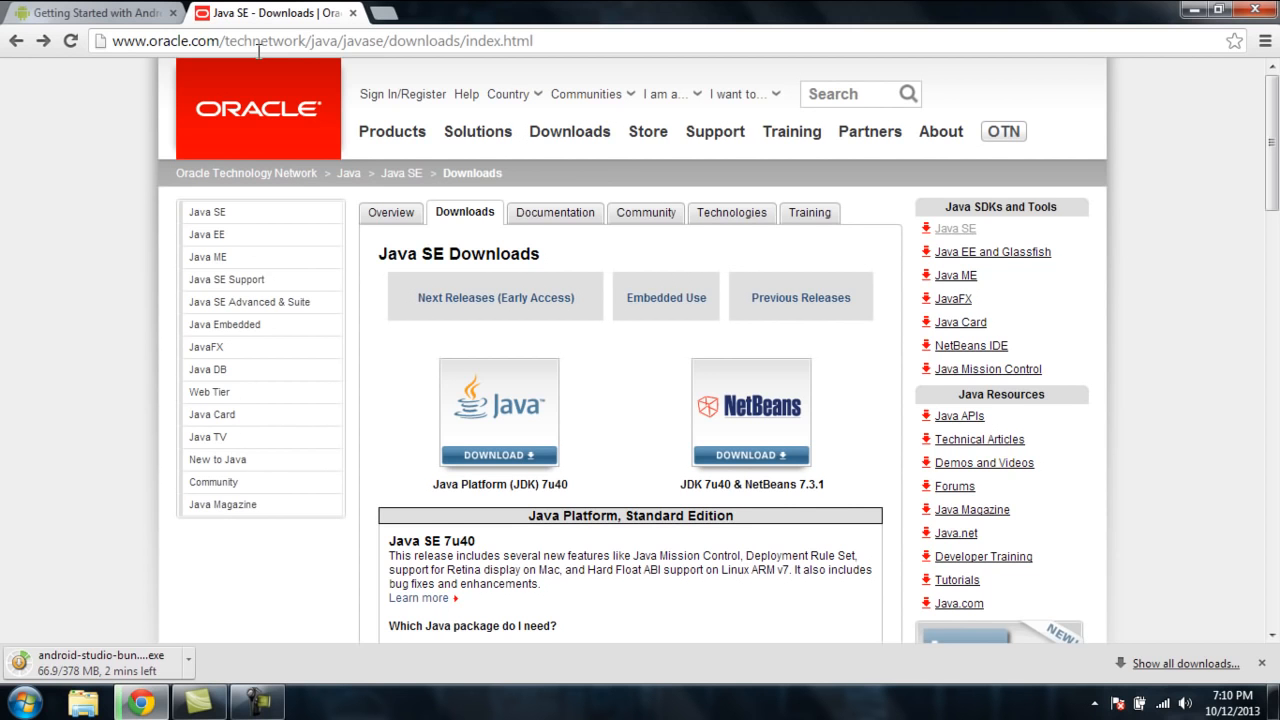
pyautogui.scroll(-1, 362, 293)
pyautogui.scroll(-1, 360, 290)
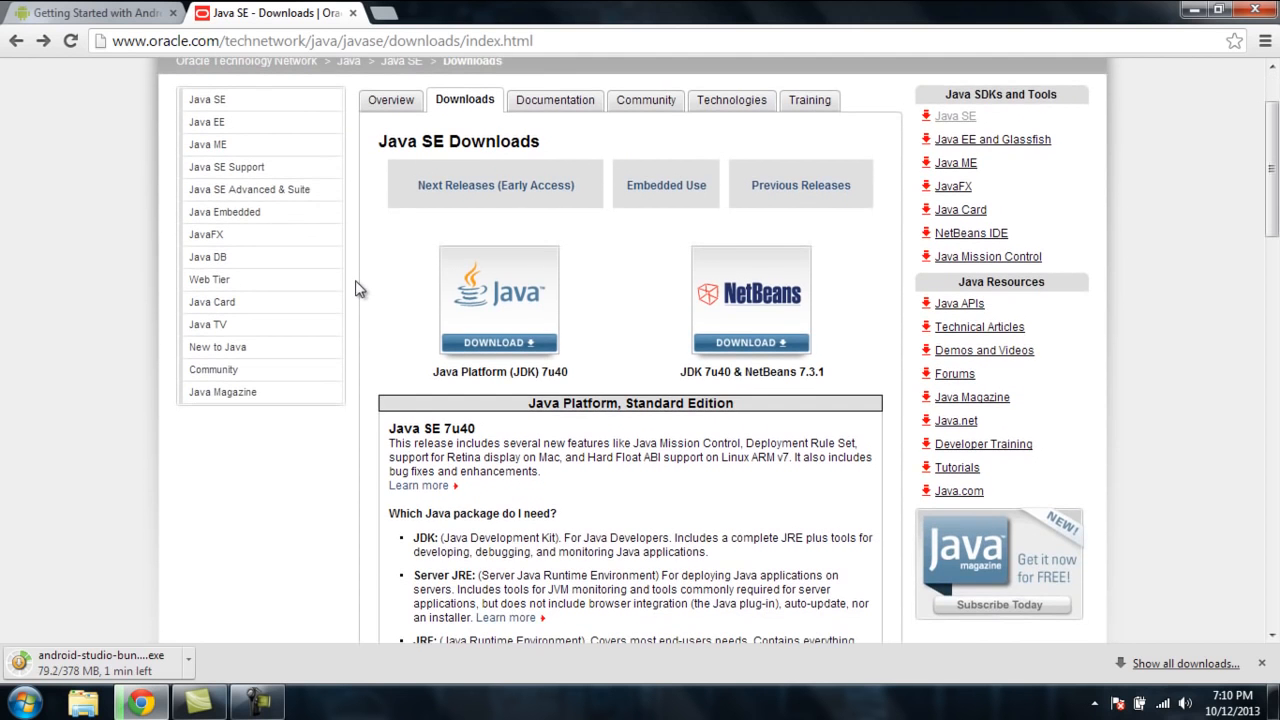
pyautogui.click(461, 345)
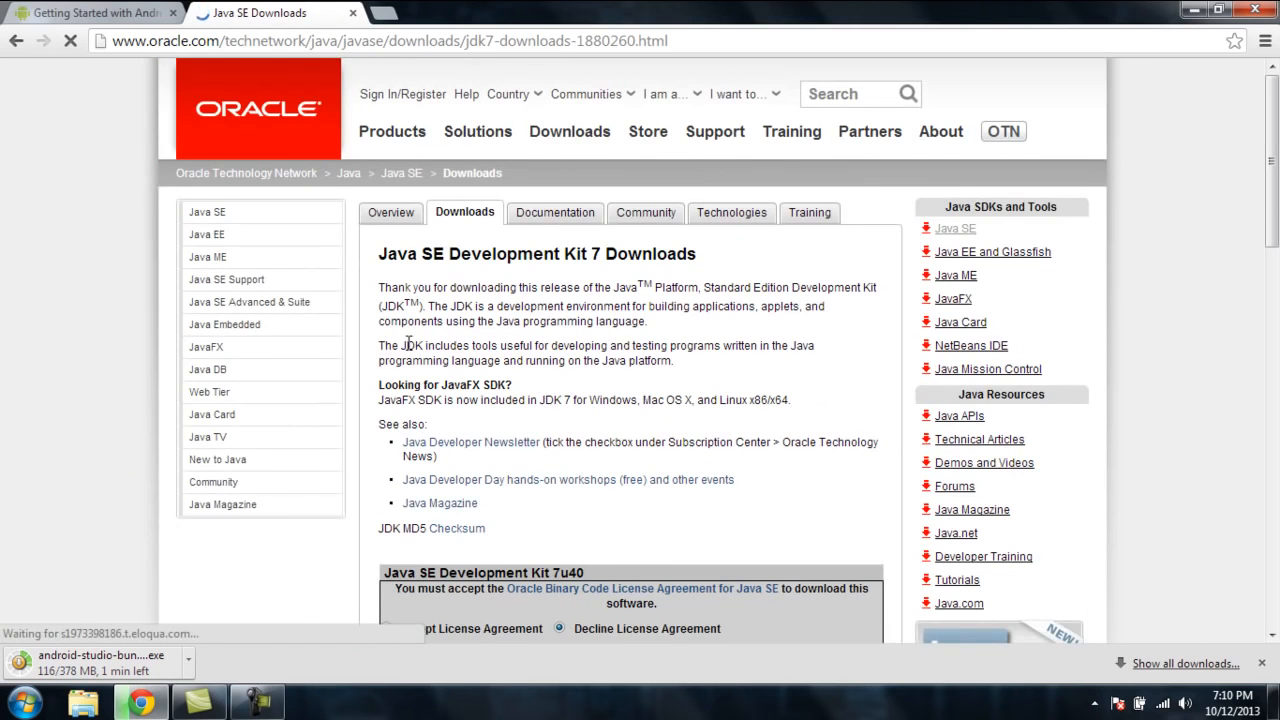
# Step: Accept the license agreement and download the Windows x86 JDK installer, jdk-7u40-windows-i586.exe
pyautogui.scroll(-1, 378, 352)
pyautogui.scroll(-2, 378, 352)
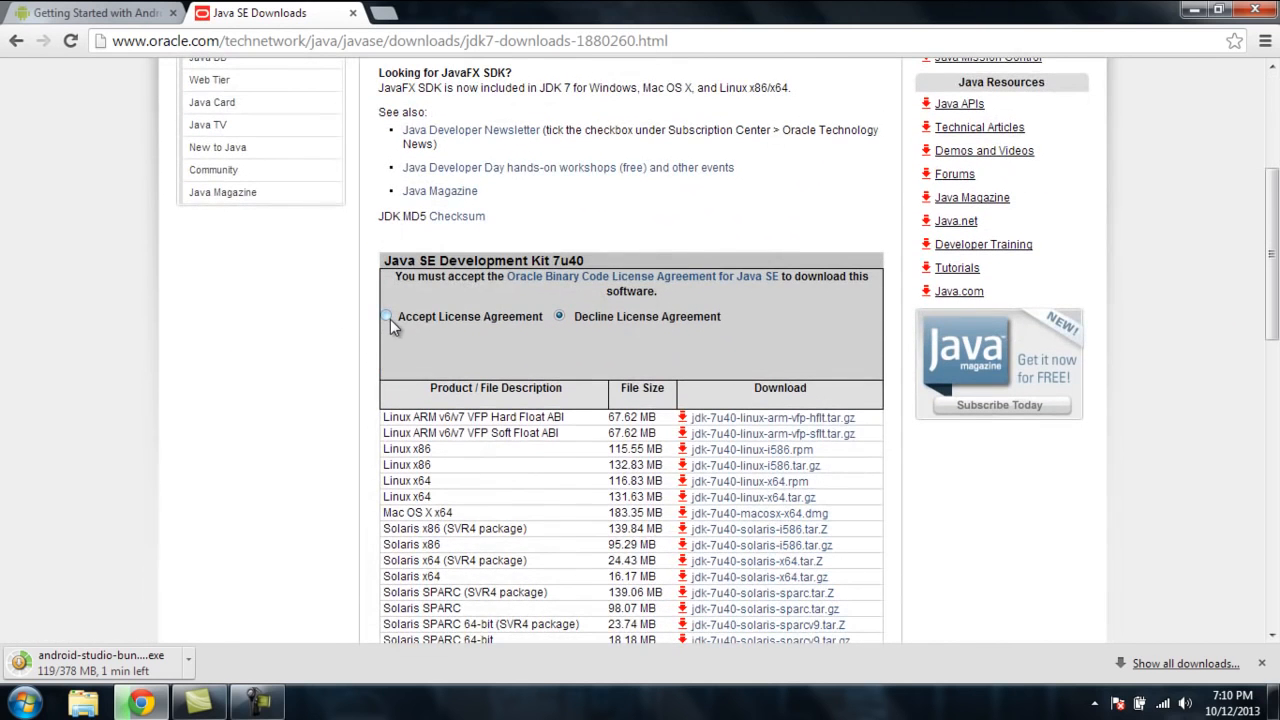
pyautogui.click(388, 316)
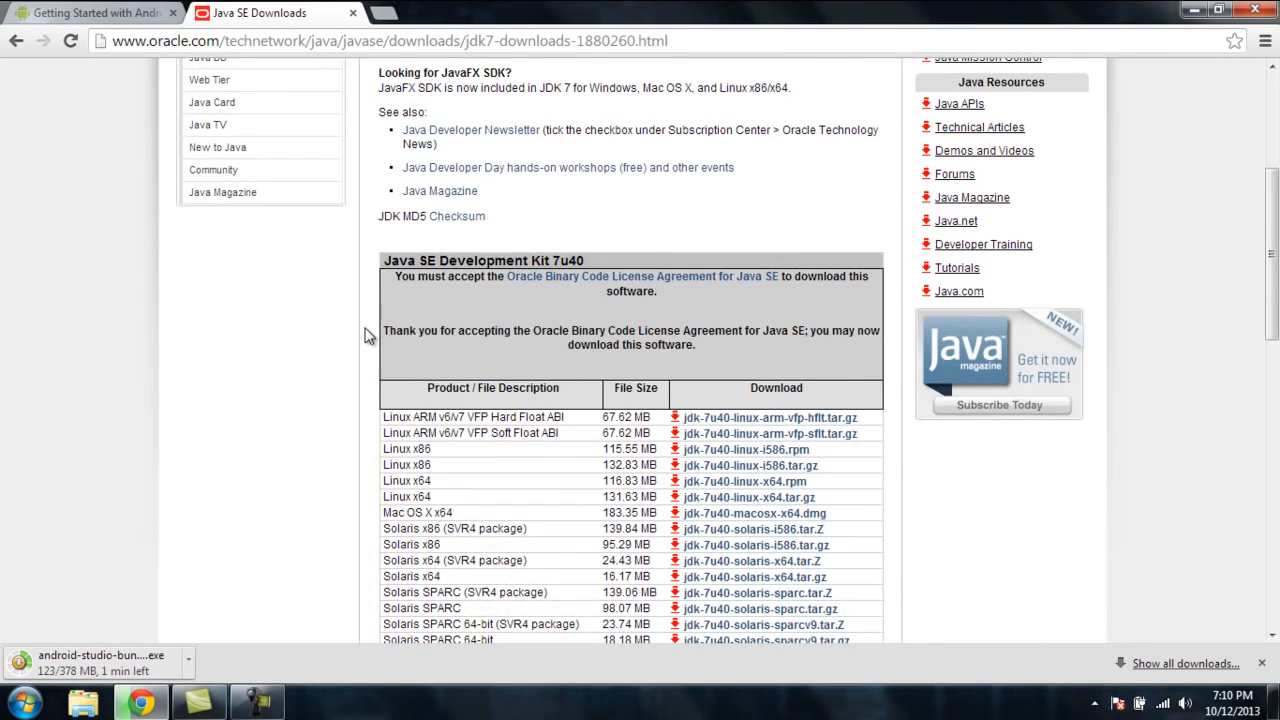
pyautogui.scroll(-2, 370, 340)
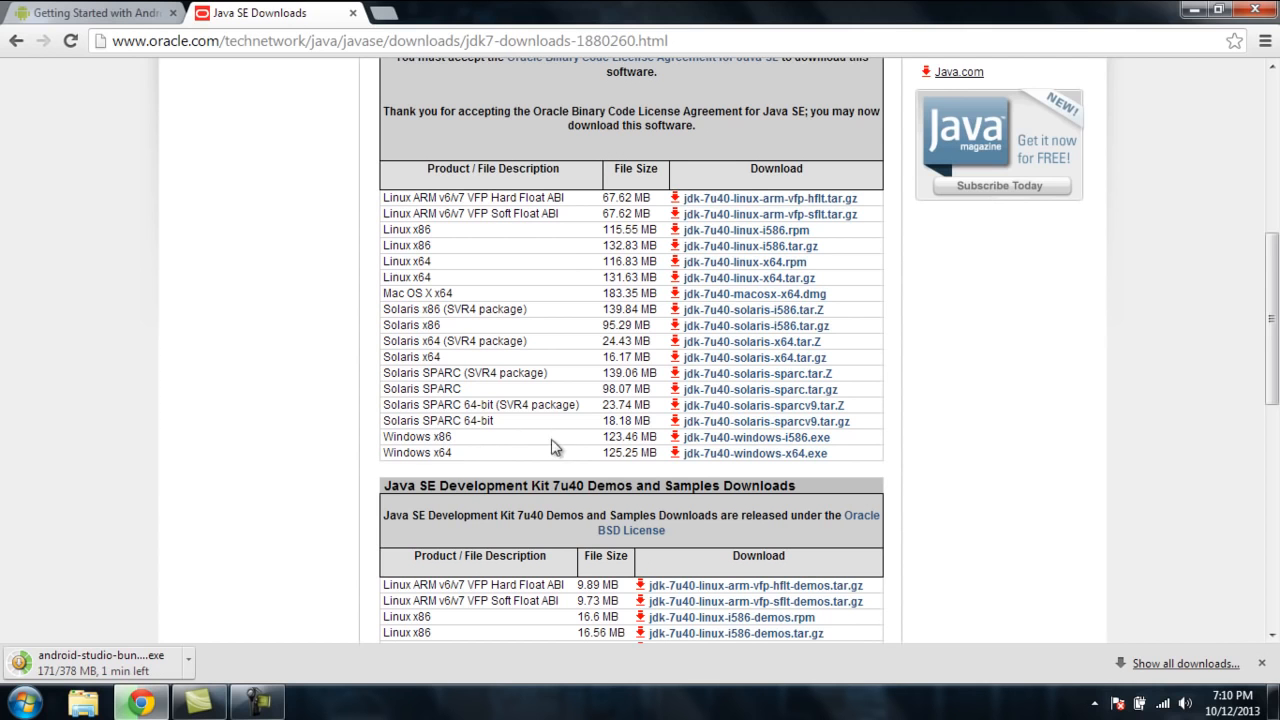
pyautogui.click(717, 445)
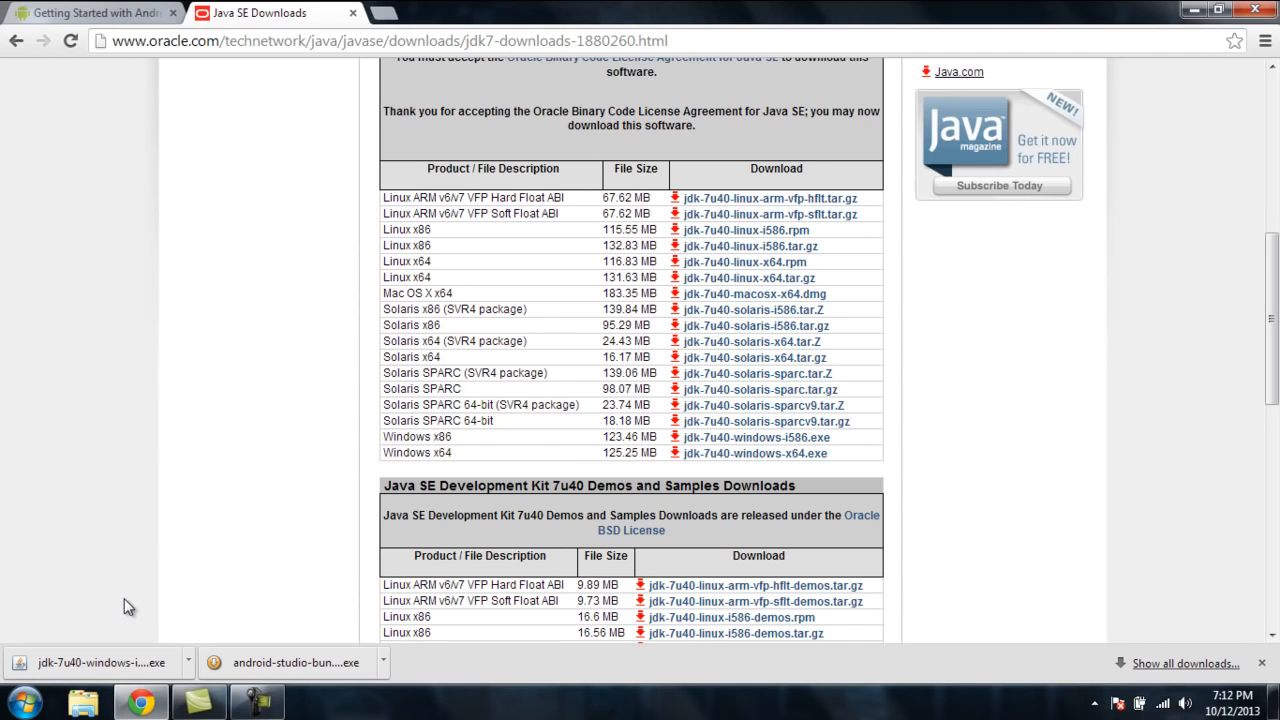
# Step: Run the JDK installer and complete it with the default features and destination folders
pyautogui.click(88, 660)
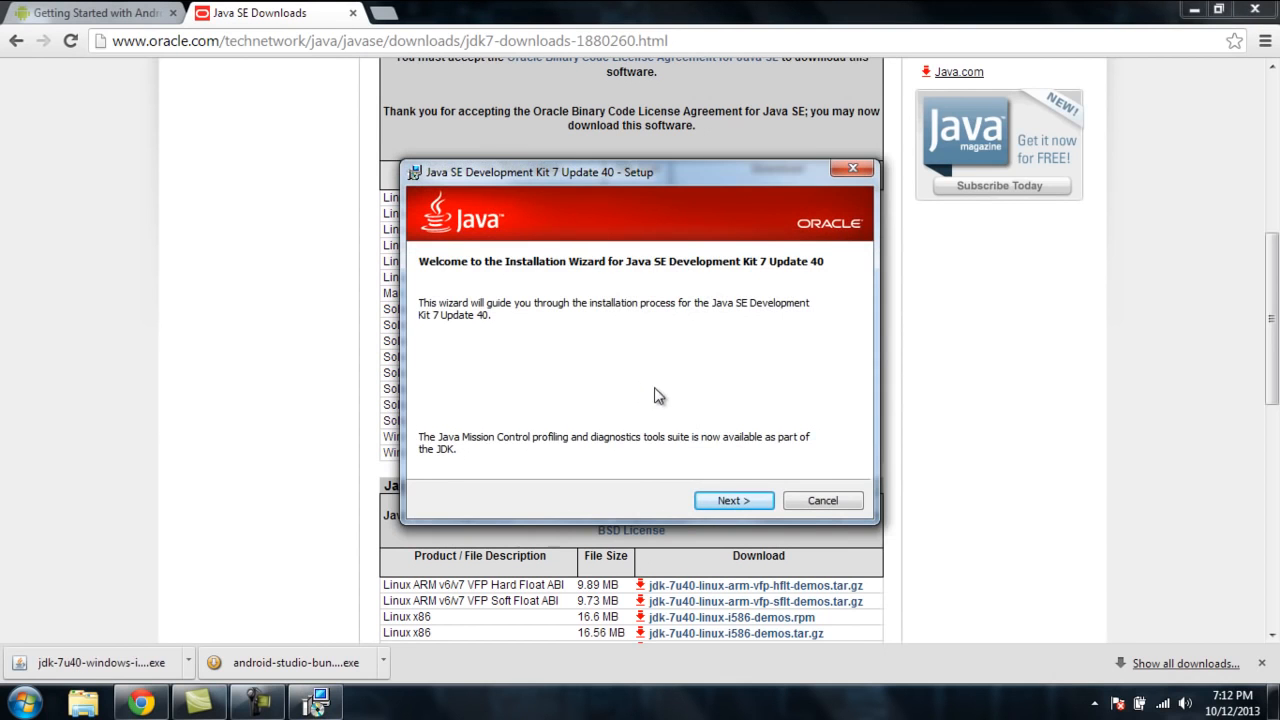
pyautogui.click(727, 505)
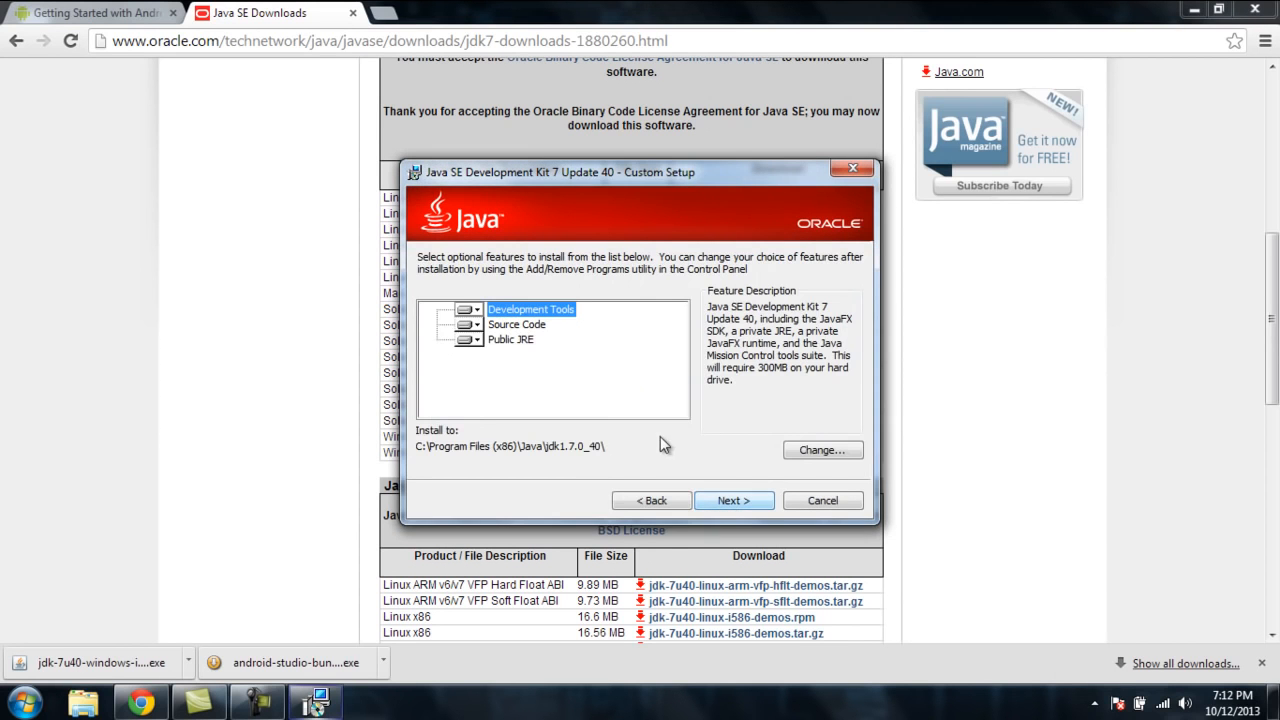
pyautogui.click(718, 502)
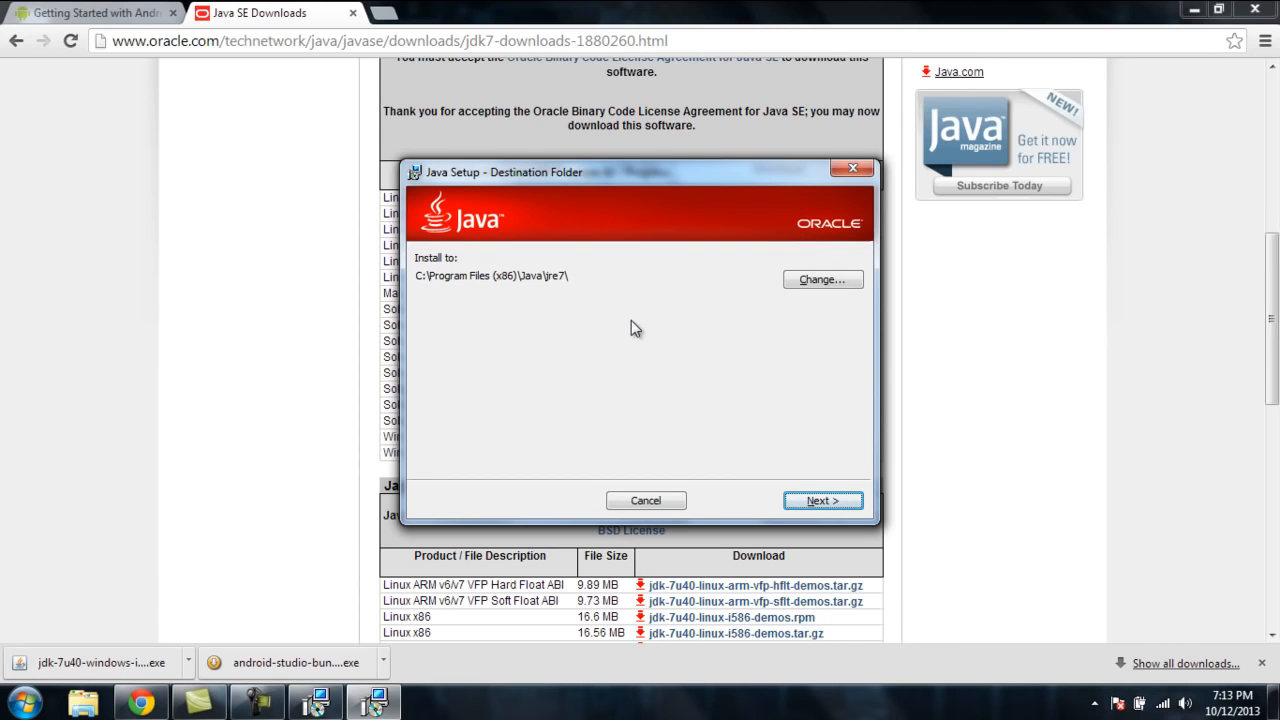
pyautogui.click(816, 505)
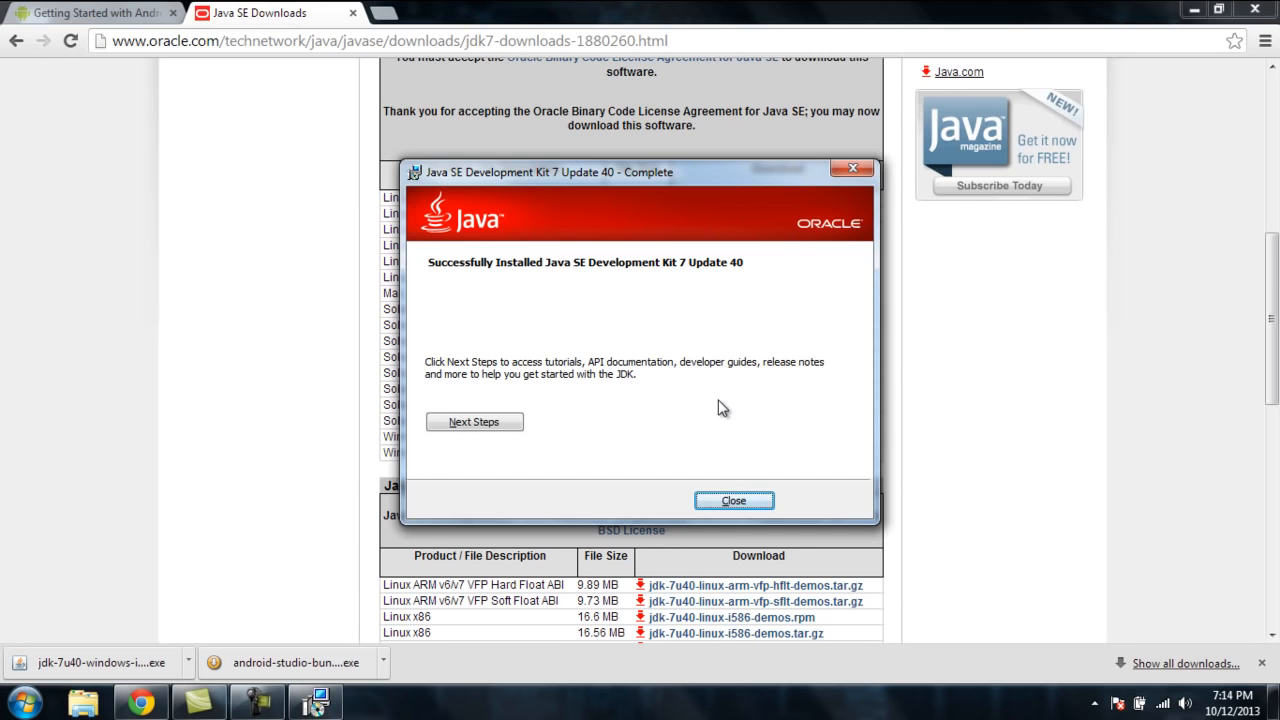
pyautogui.click(732, 500)
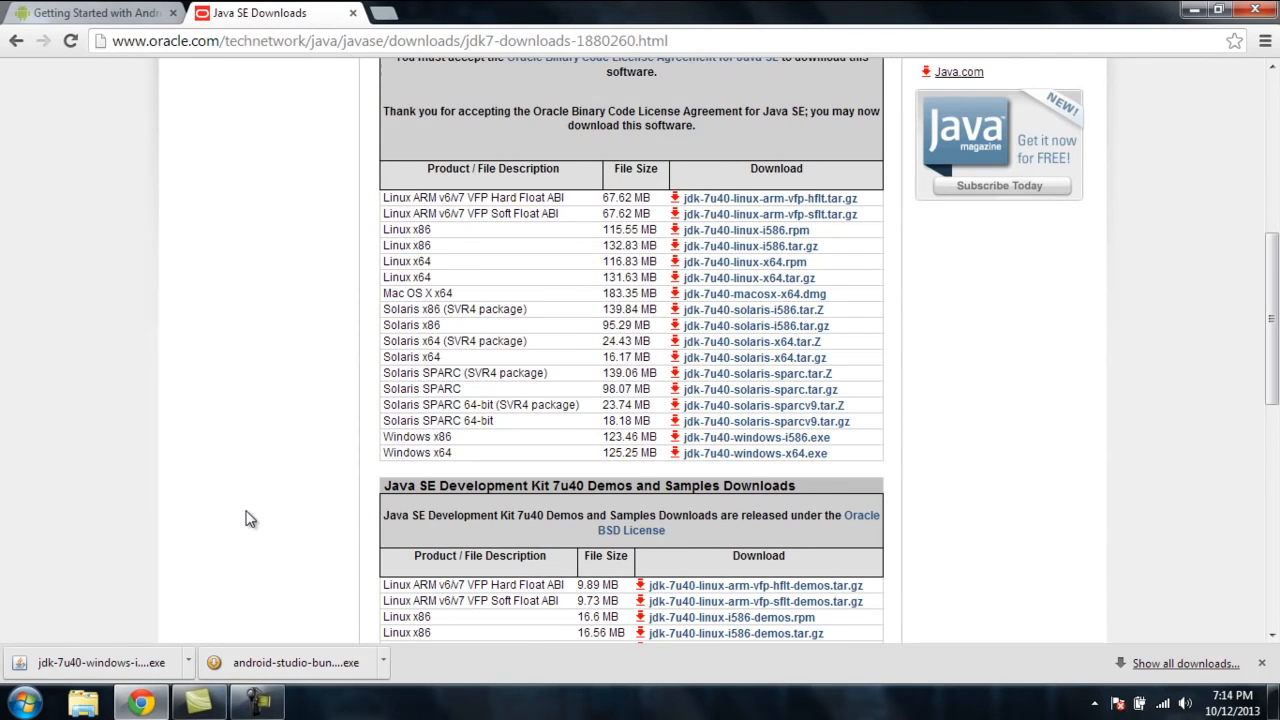
# Step: Run the Android Studio installer, installing just for the current user with the default location and Start Menu folder
pyautogui.click(277, 664)
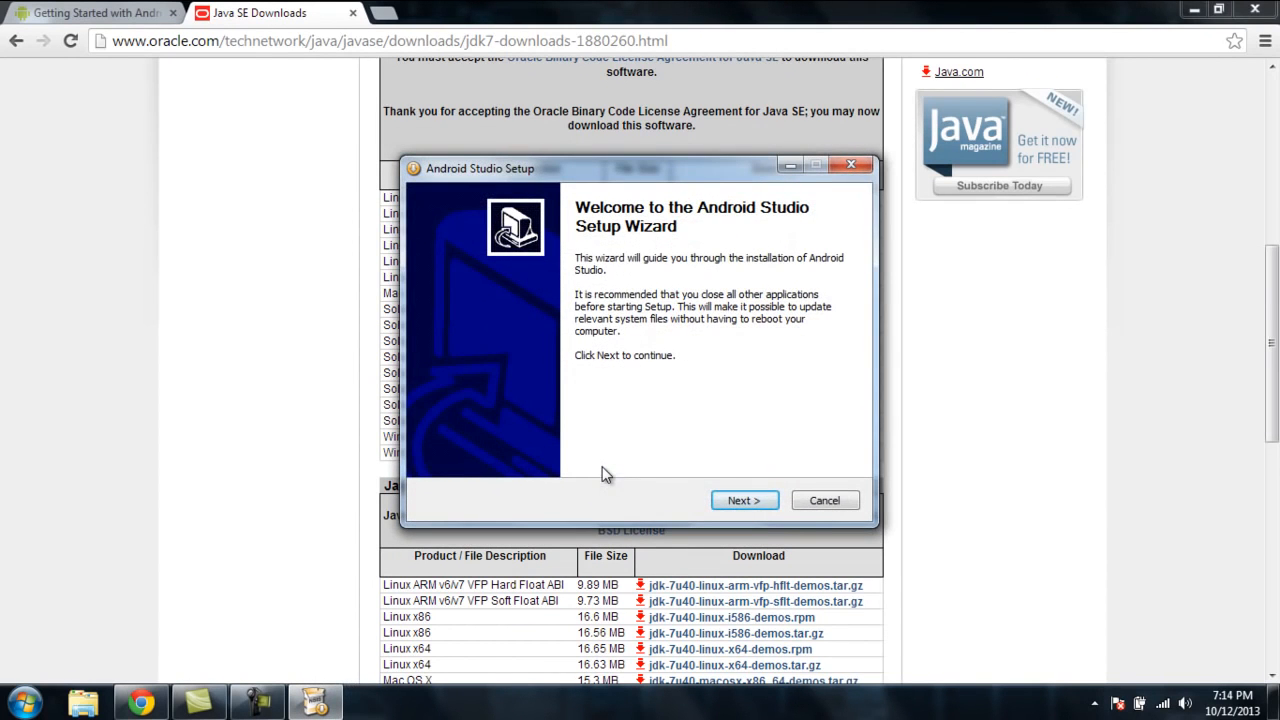
pyautogui.click(752, 503)
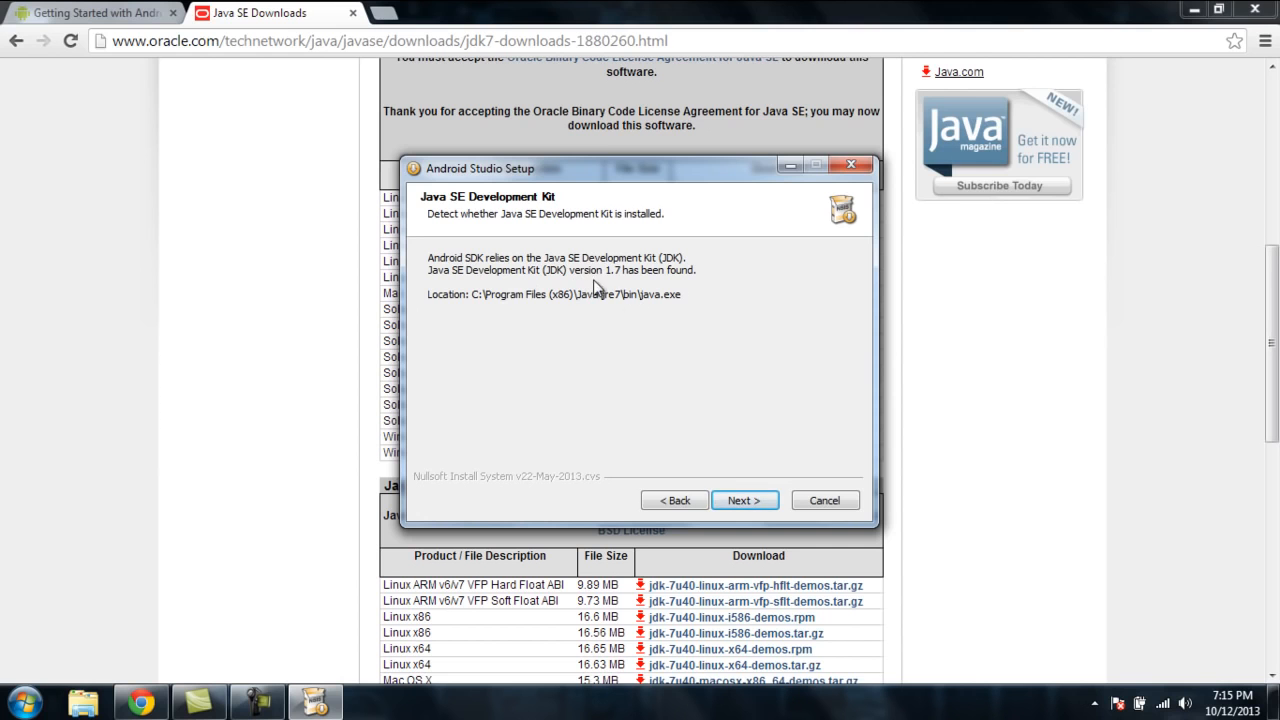
pyautogui.click(738, 501)
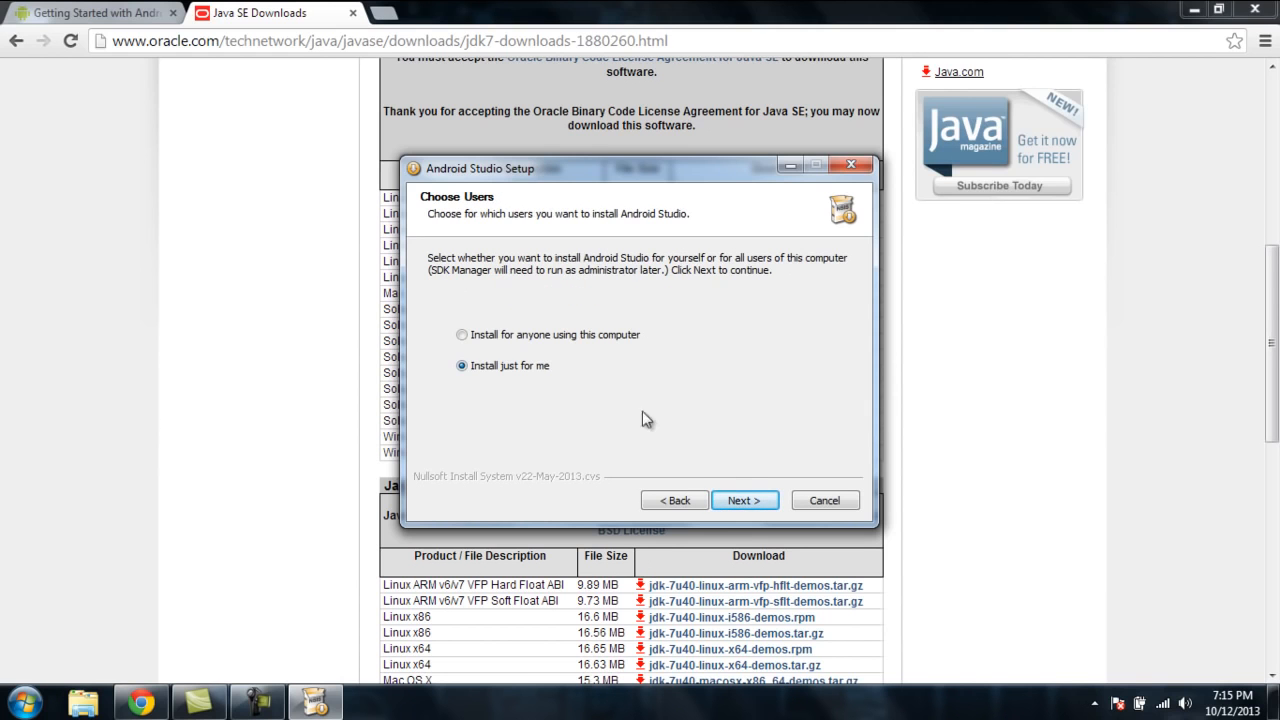
pyautogui.click(742, 502)
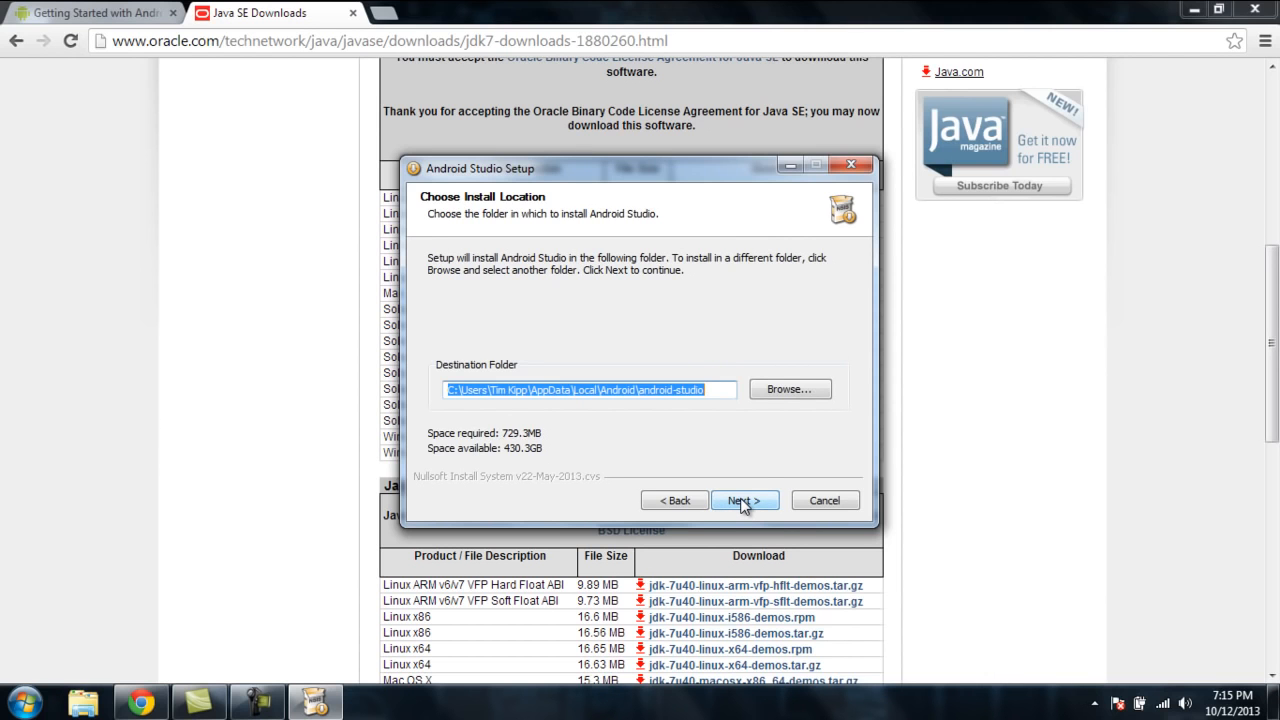
pyautogui.click(742, 502)
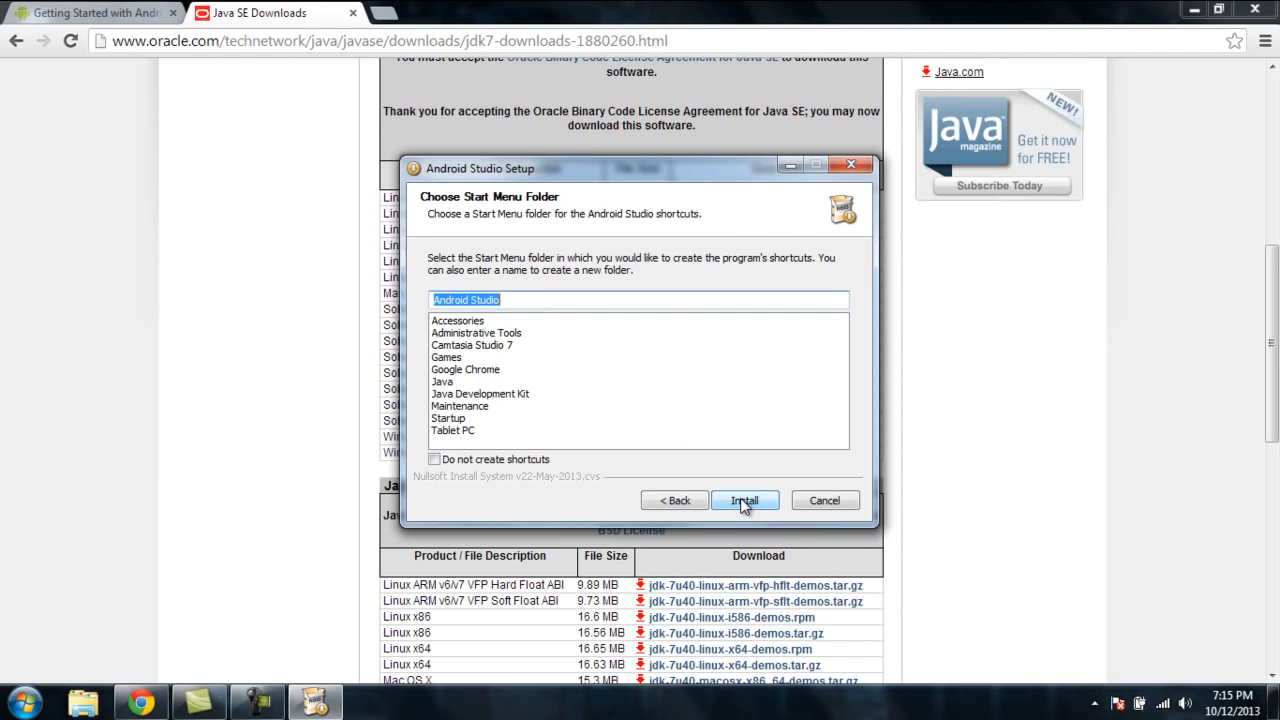
pyautogui.click(743, 501)
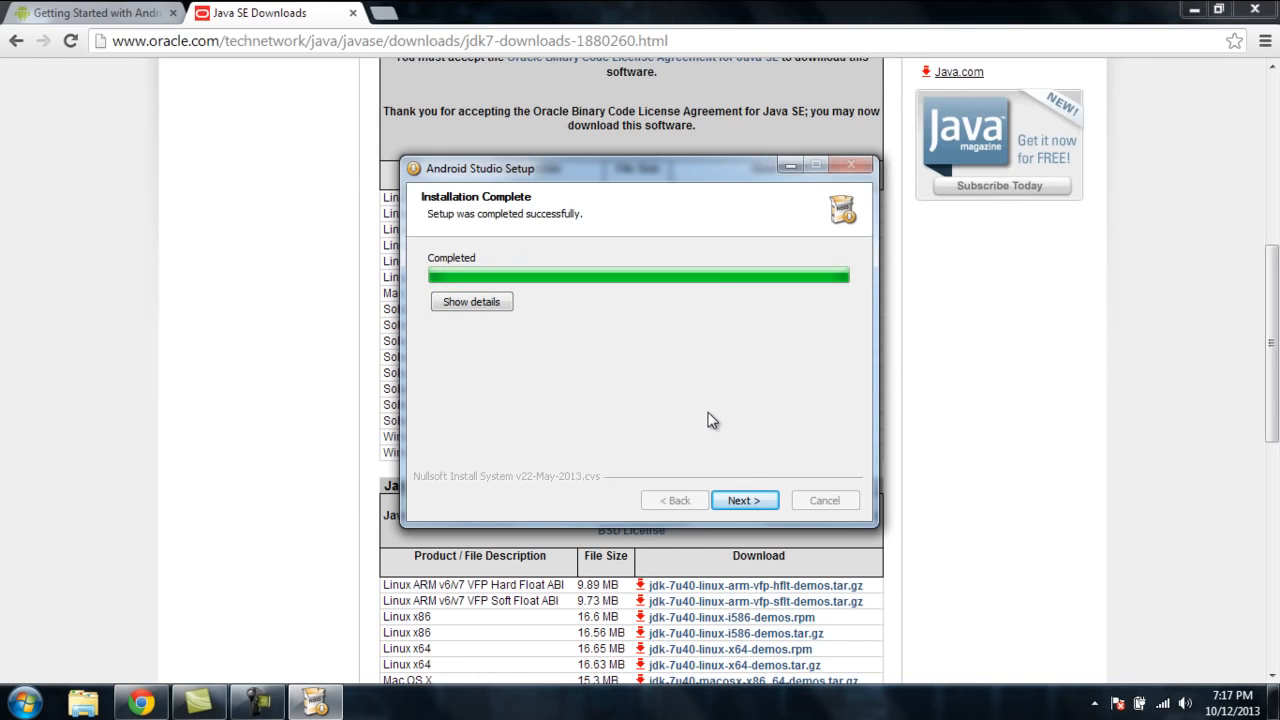
# Step: Finish the Android Studio setup wizard without starting Android Studio
pyautogui.click(745, 498)
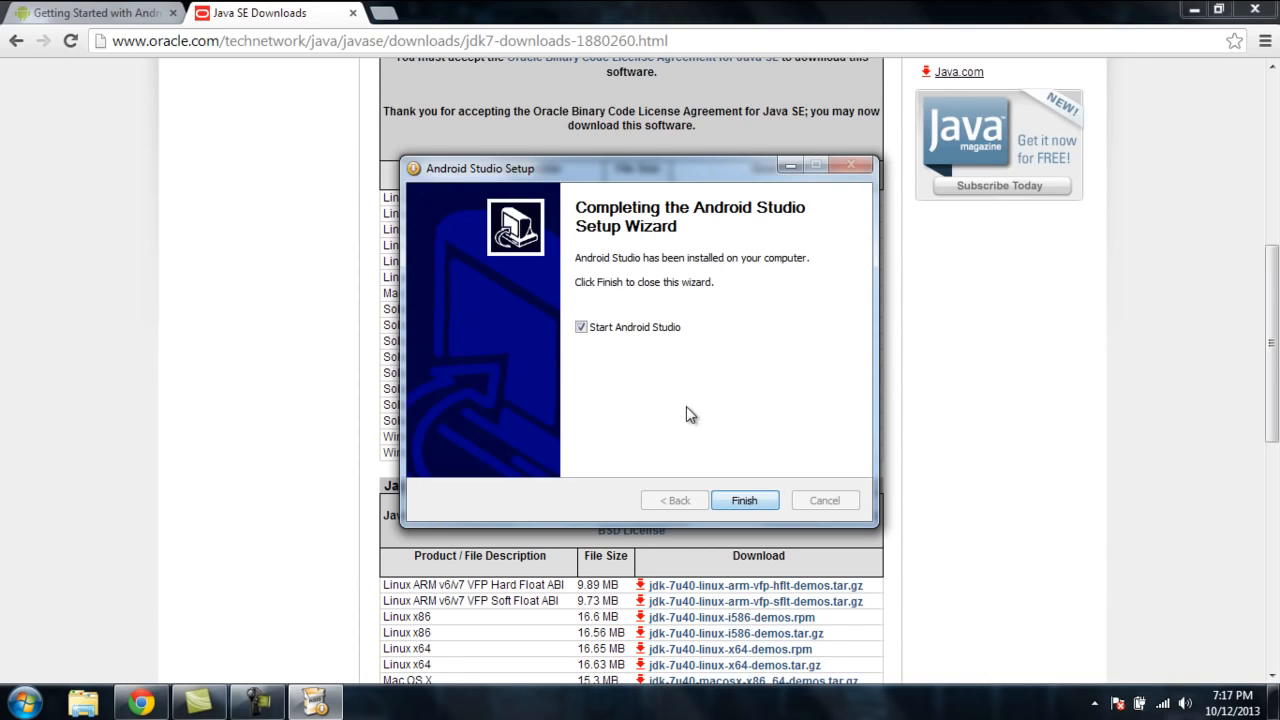
pyautogui.click(582, 328)
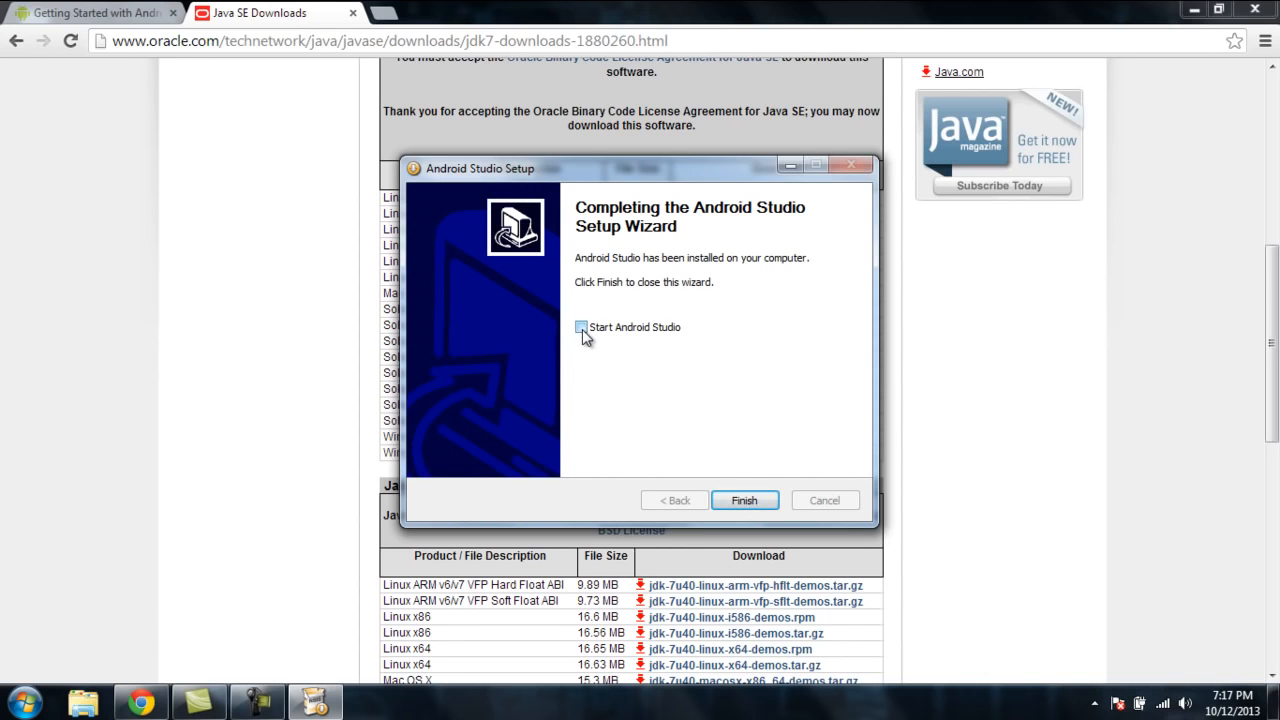
pyautogui.click(743, 500)
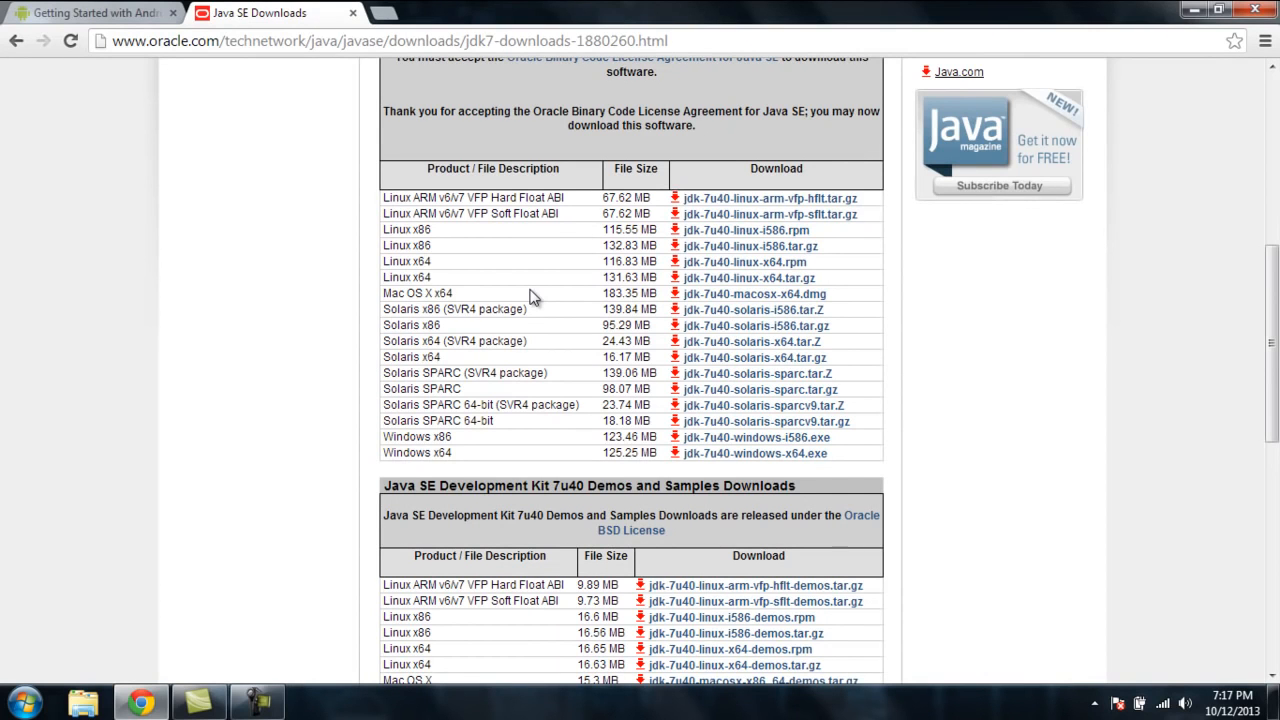
# Step: Close the browser and open the C:\Program Files (x86)\Java\jre7 folder in Windows Explorer
pyautogui.click(1252, 11)
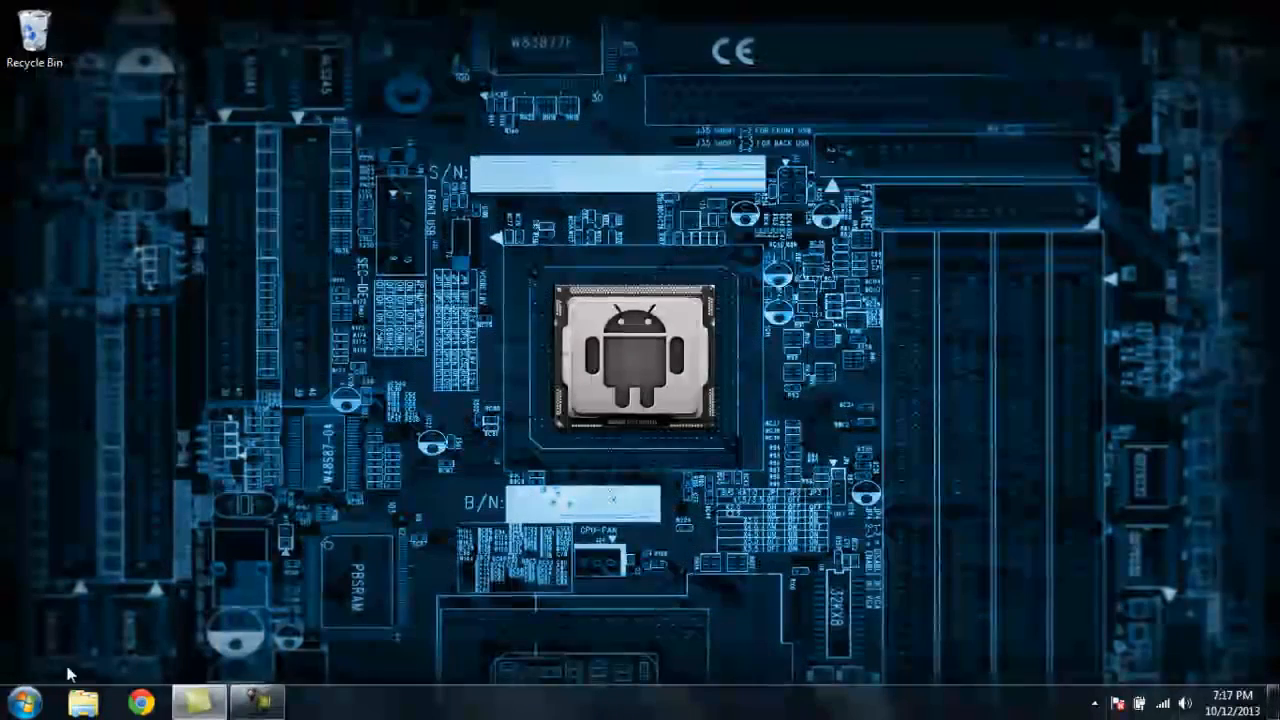
pyautogui.click(82, 701)
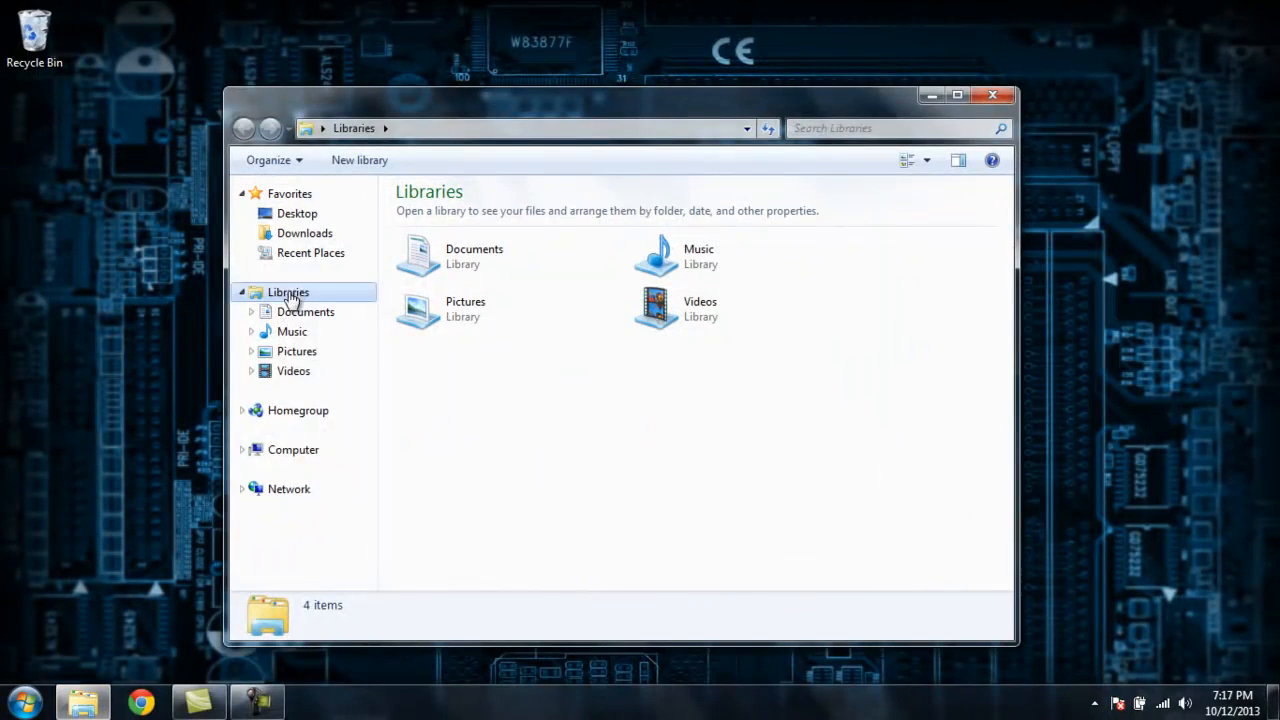
pyautogui.click(293, 451)
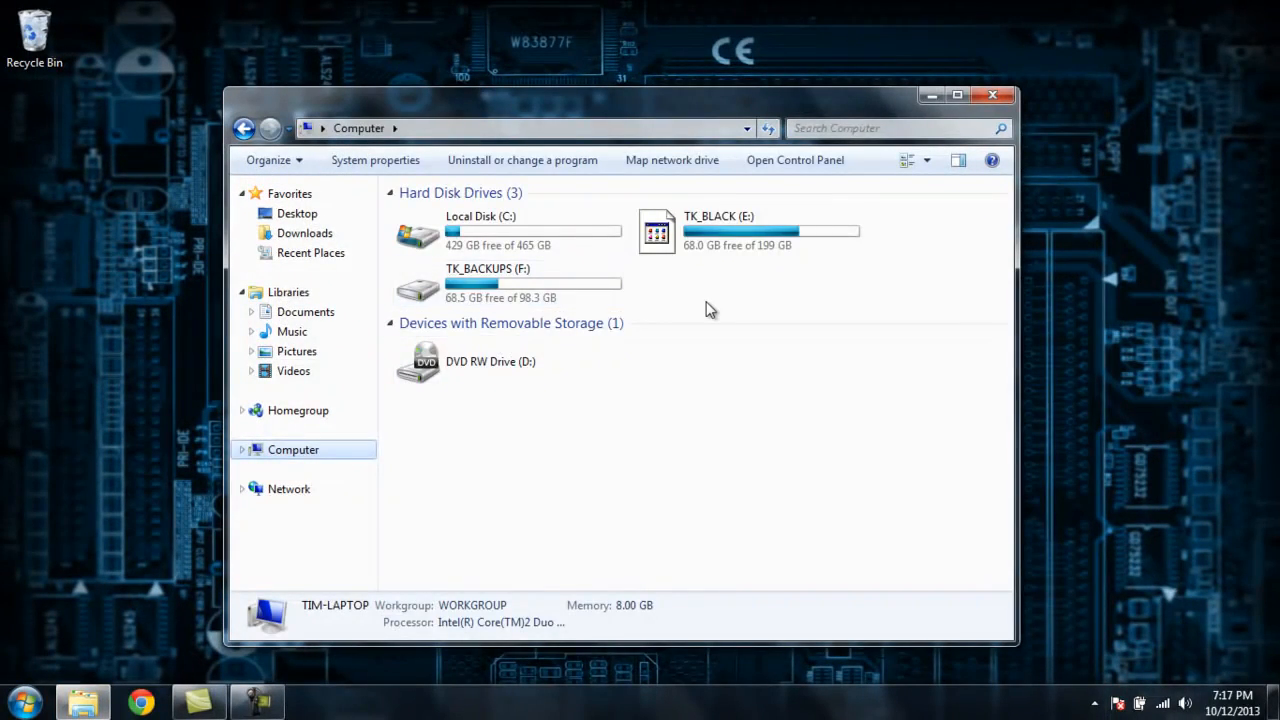
pyautogui.doubleClick(538, 226)
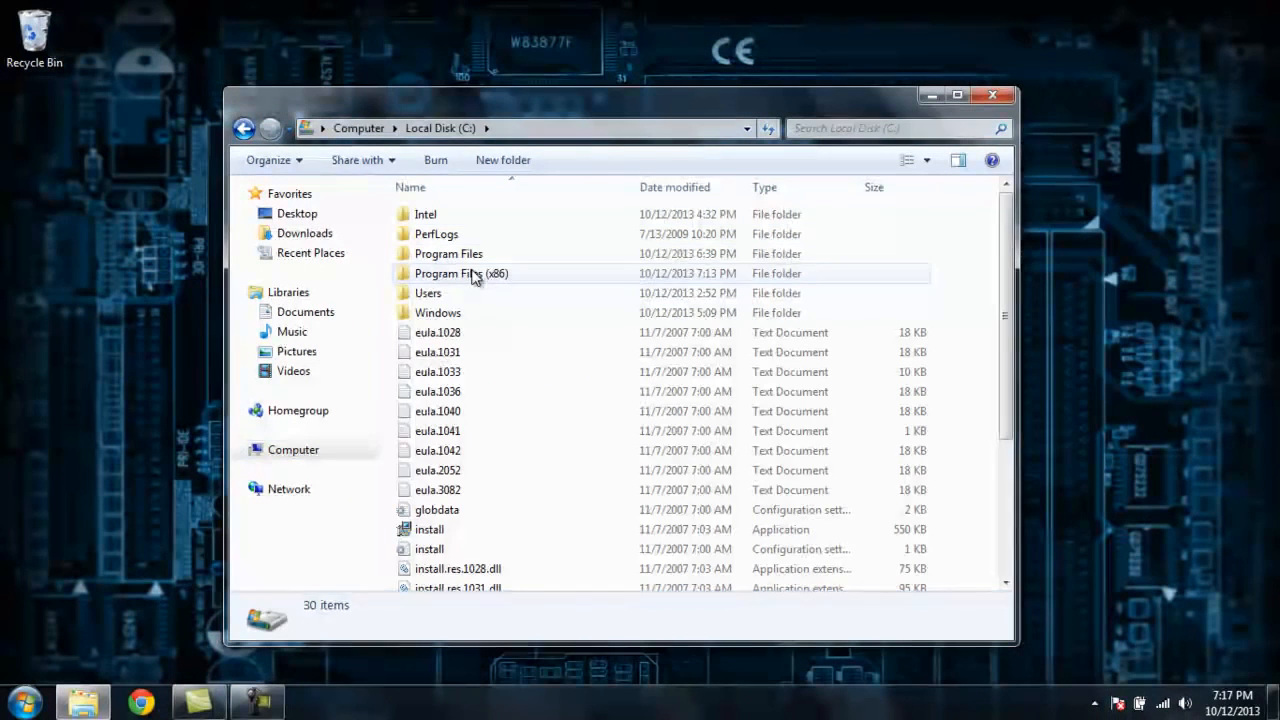
pyautogui.doubleClick(475, 275)
pyautogui.doubleClick(463, 293)
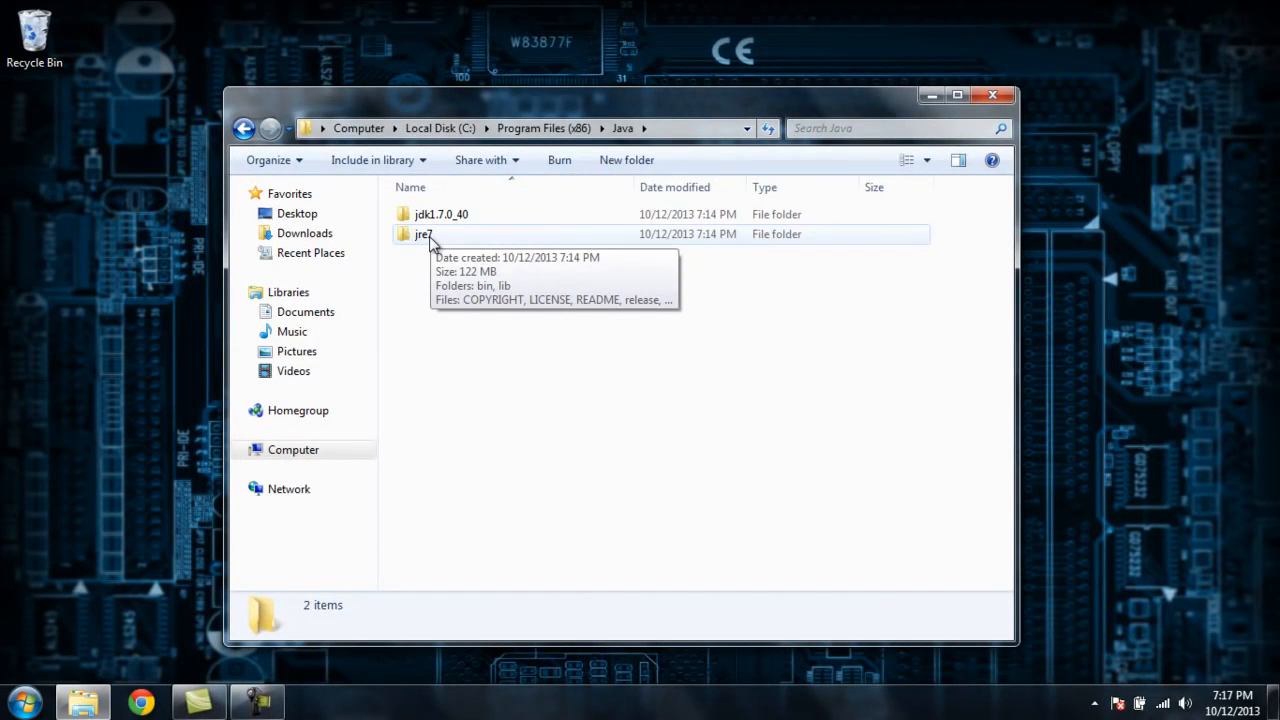
pyautogui.doubleClick(428, 238)
# Step: Copy the jre7 folder path from the address bar
pyautogui.click(709, 128)
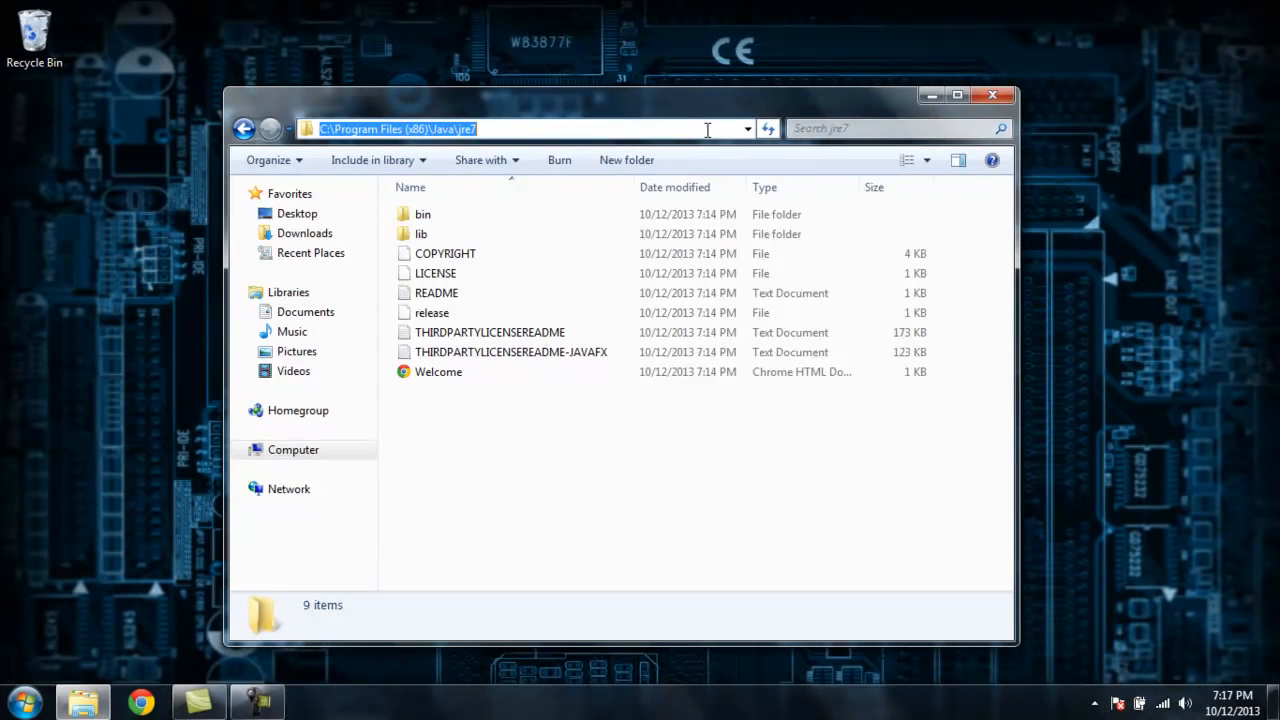
pyautogui.rightClick(433, 130)
pyautogui.click(470, 192)
# Step: Open the Computer's properties and then Advanced system settings
pyautogui.click(25, 703)
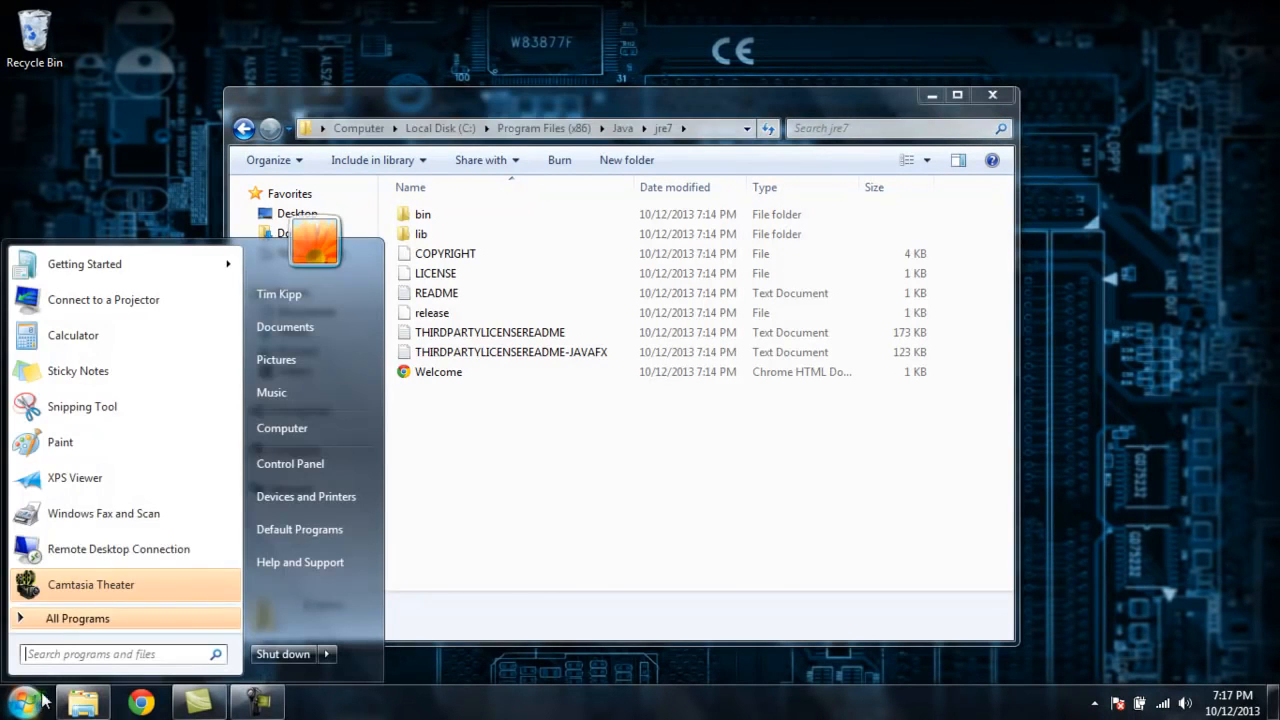
pyautogui.rightClick(288, 427)
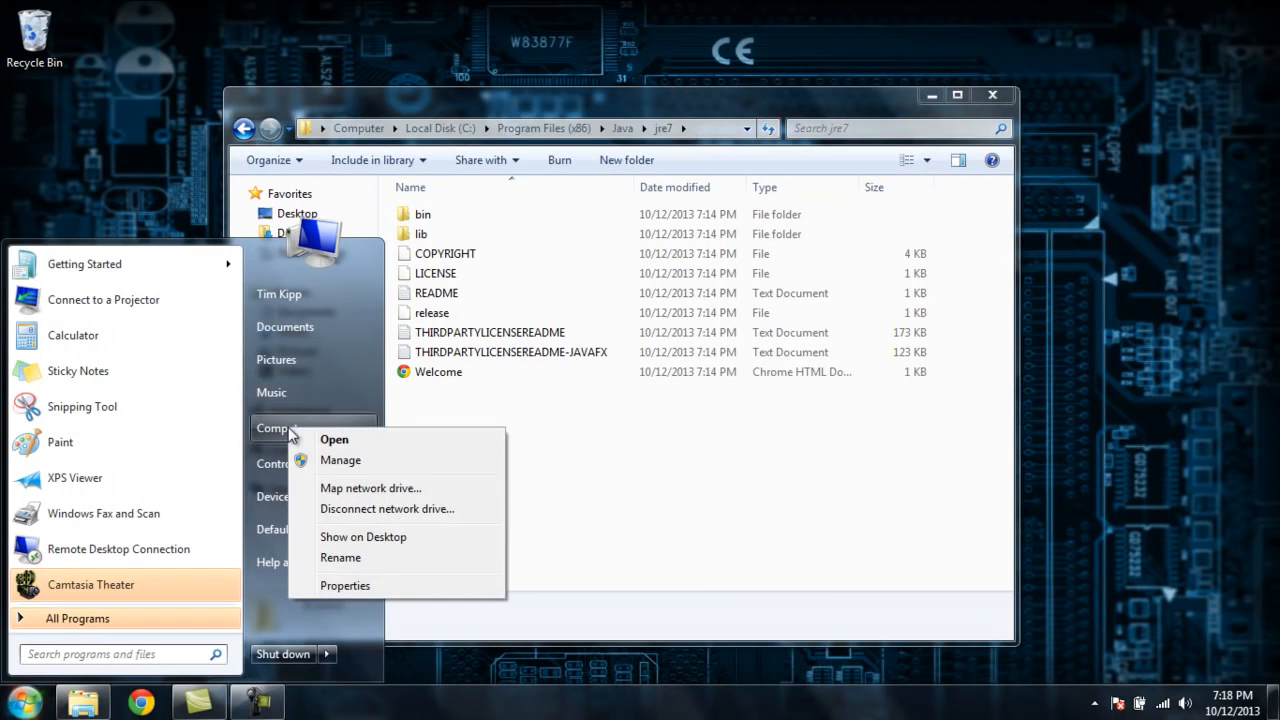
pyautogui.click(338, 586)
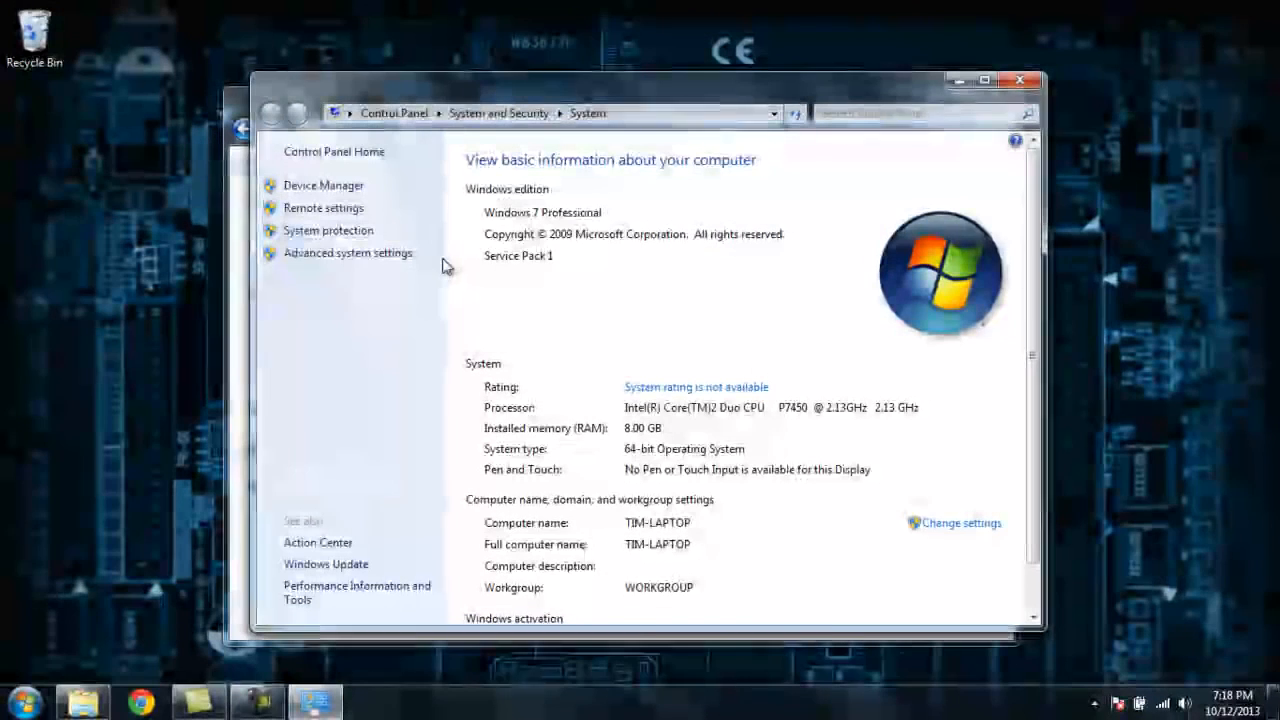
pyautogui.click(330, 256)
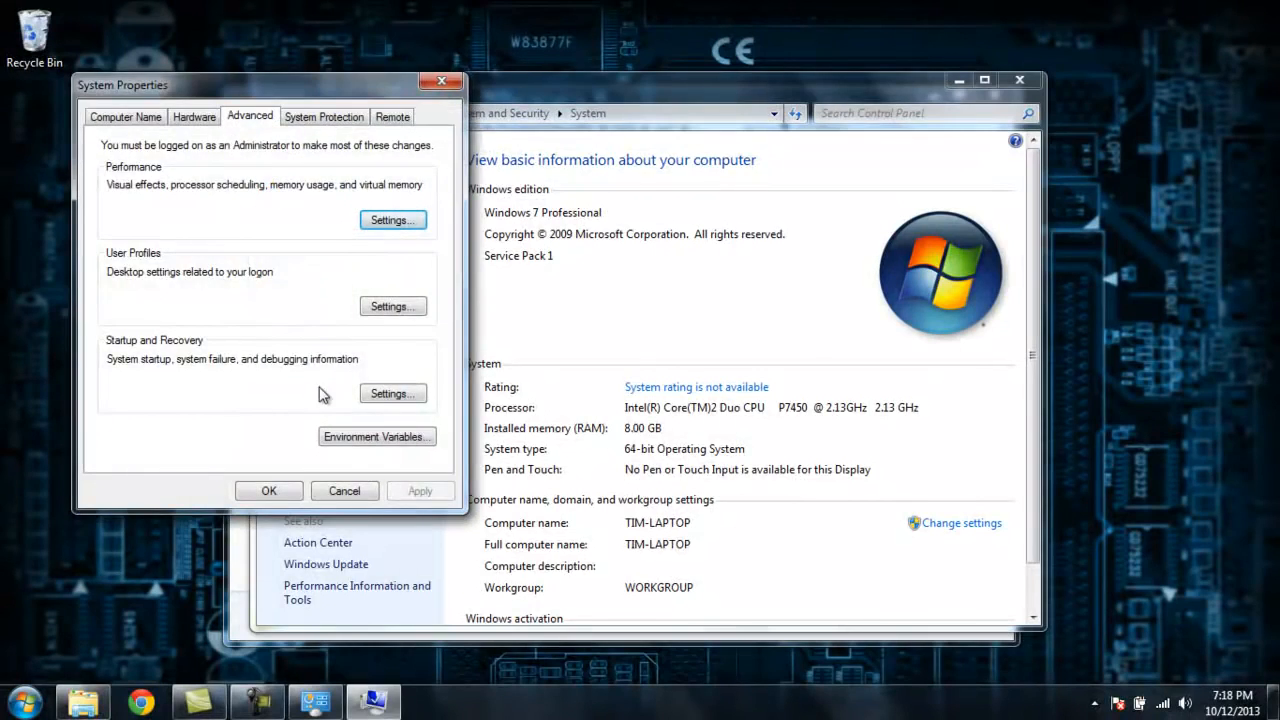
# Step: Create a new system variable JAVA_HOME with the value C:\Program Files (x86)\Java\jre7 and confirm all dialogs
pyautogui.click(343, 435)
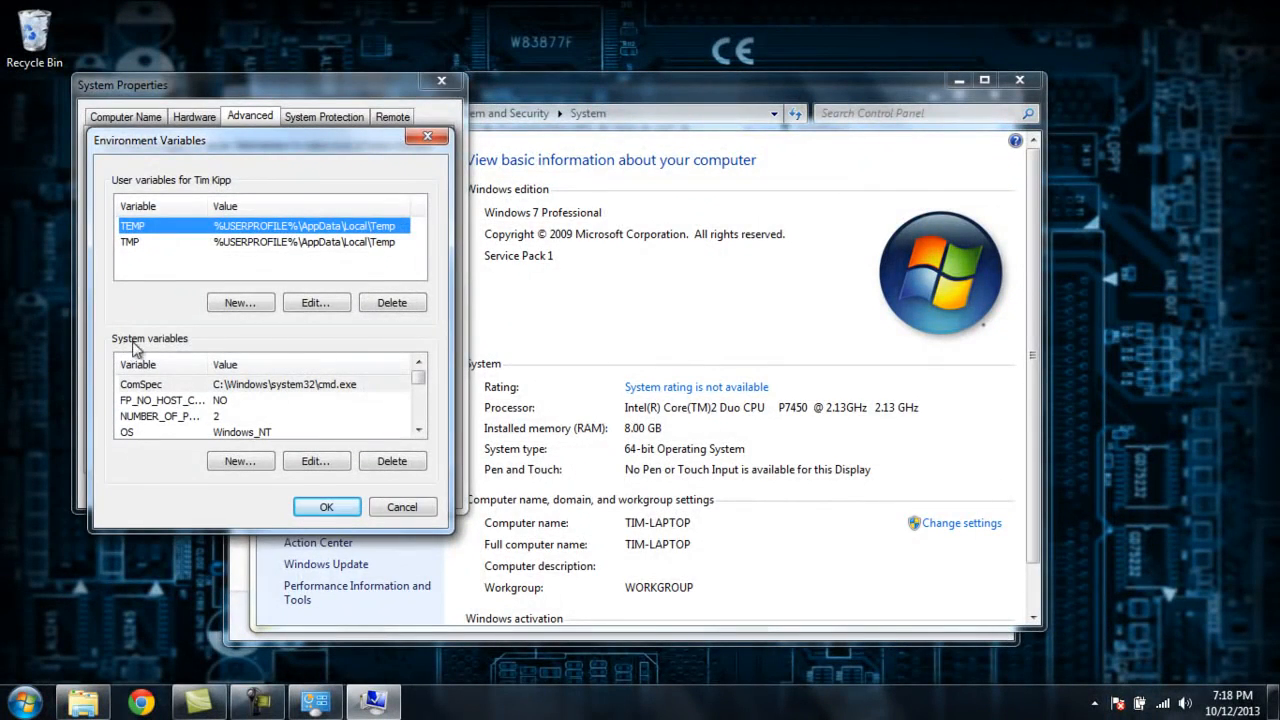
pyautogui.click(237, 462)
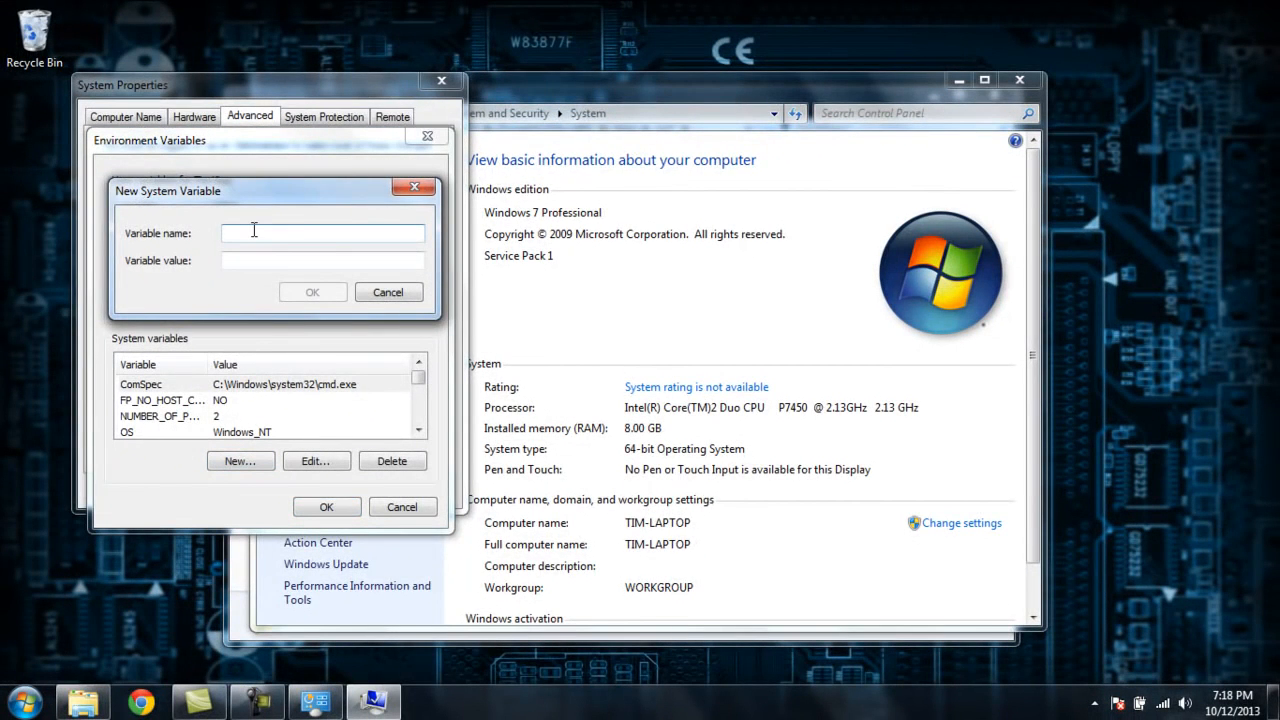
pyautogui.write('JAVA_HOME')
pyautogui.click(244, 261)
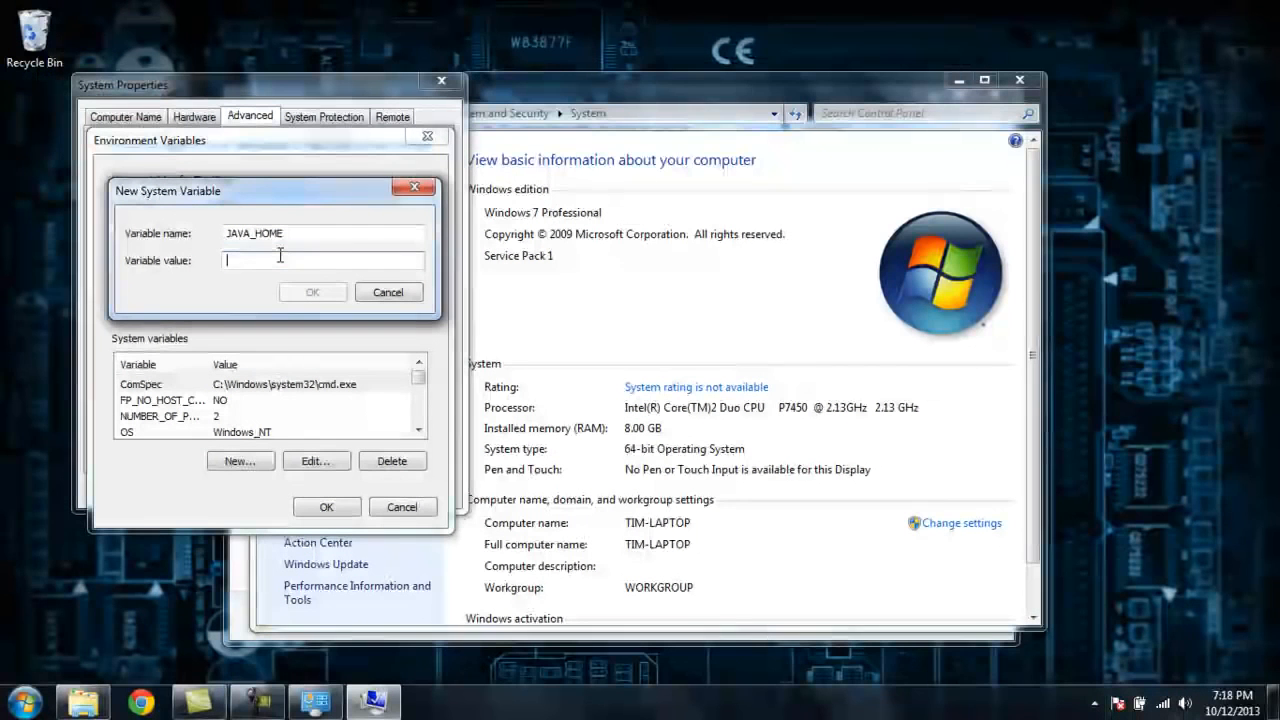
pyautogui.hotkey('ctrl', 'v')
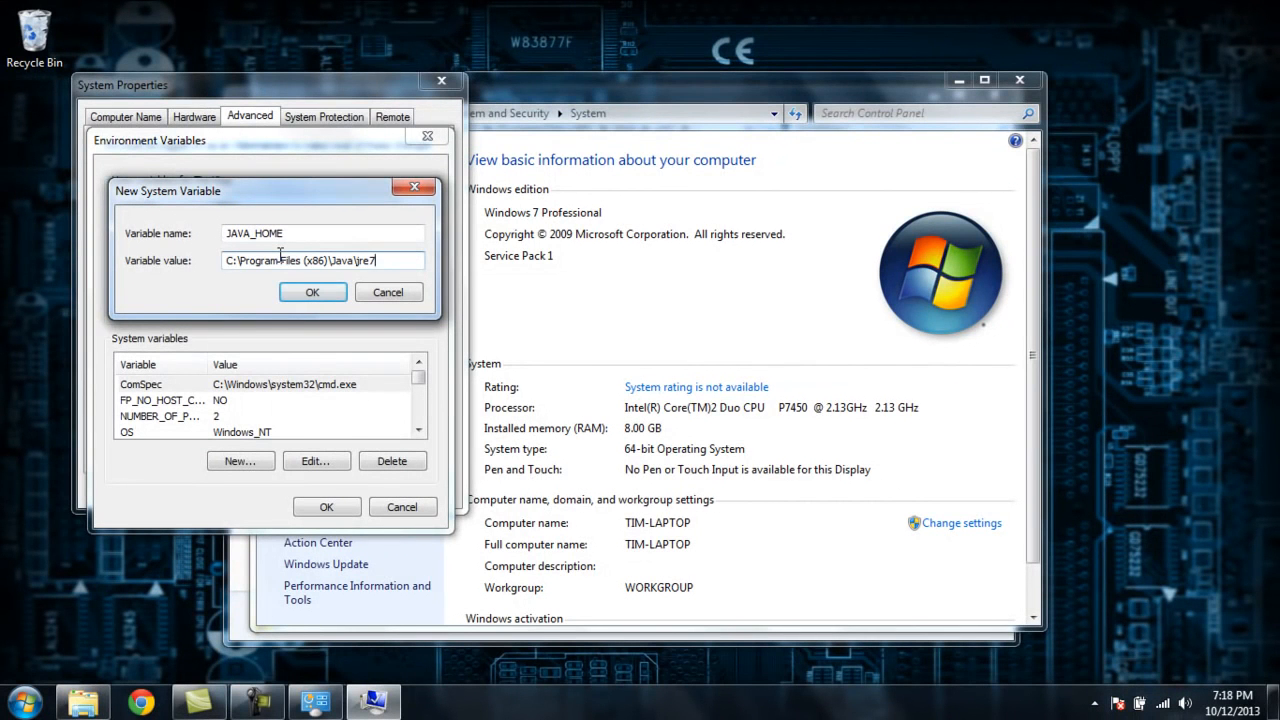
pyautogui.click(331, 293)
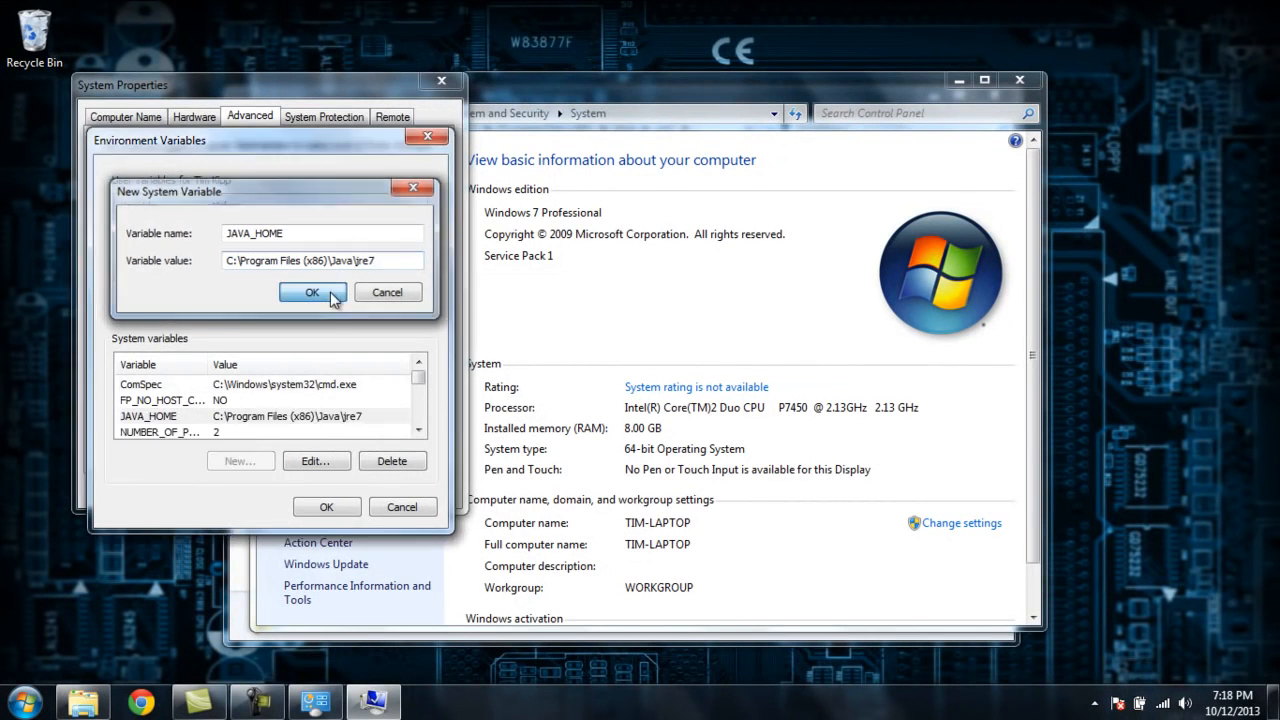
pyautogui.click(323, 506)
pyautogui.click(270, 491)
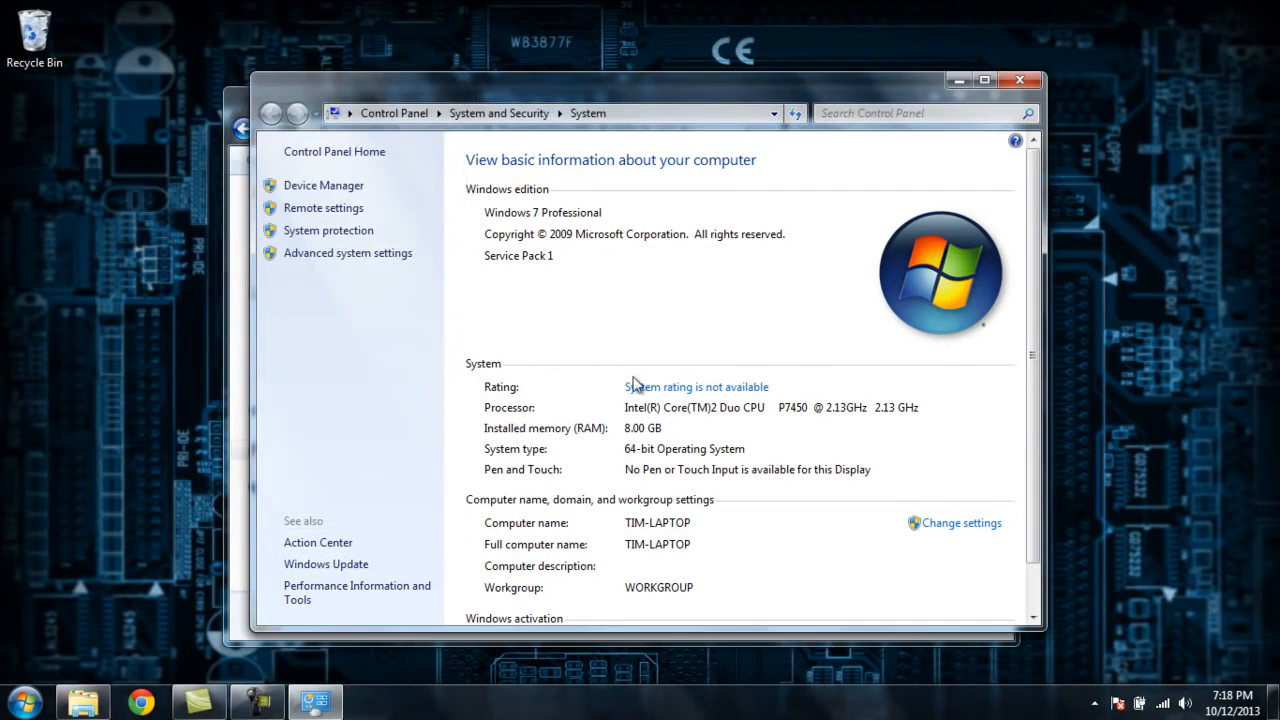
# Step: Close the open windows and try launching Android Studio from the Start menu's Android Studio folder
pyautogui.click(1024, 80)
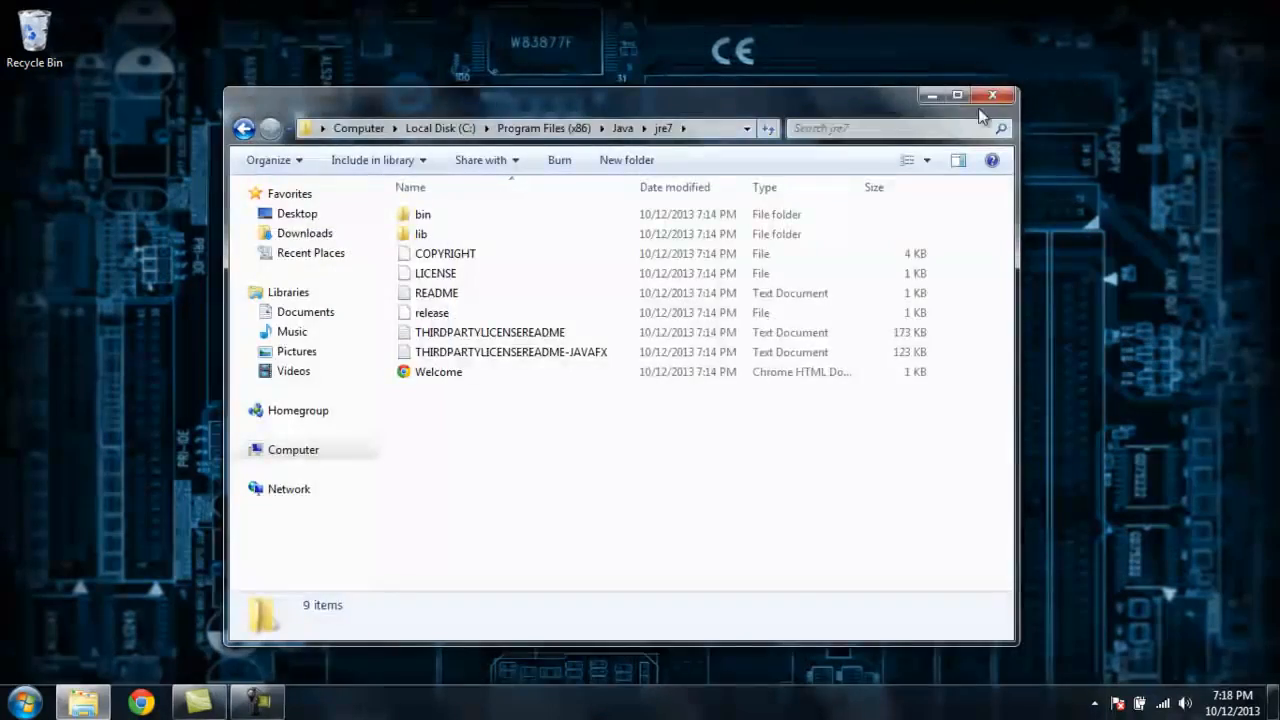
pyautogui.click(1003, 96)
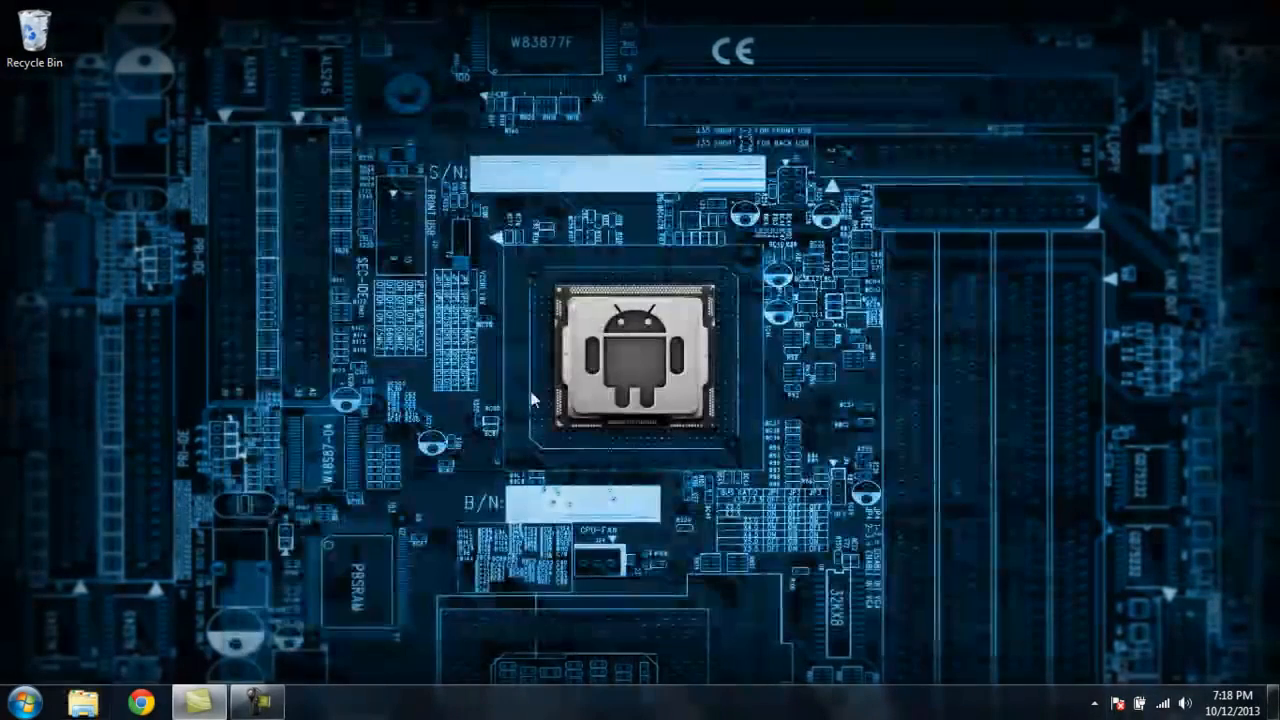
pyautogui.click(24, 703)
pyautogui.click(70, 620)
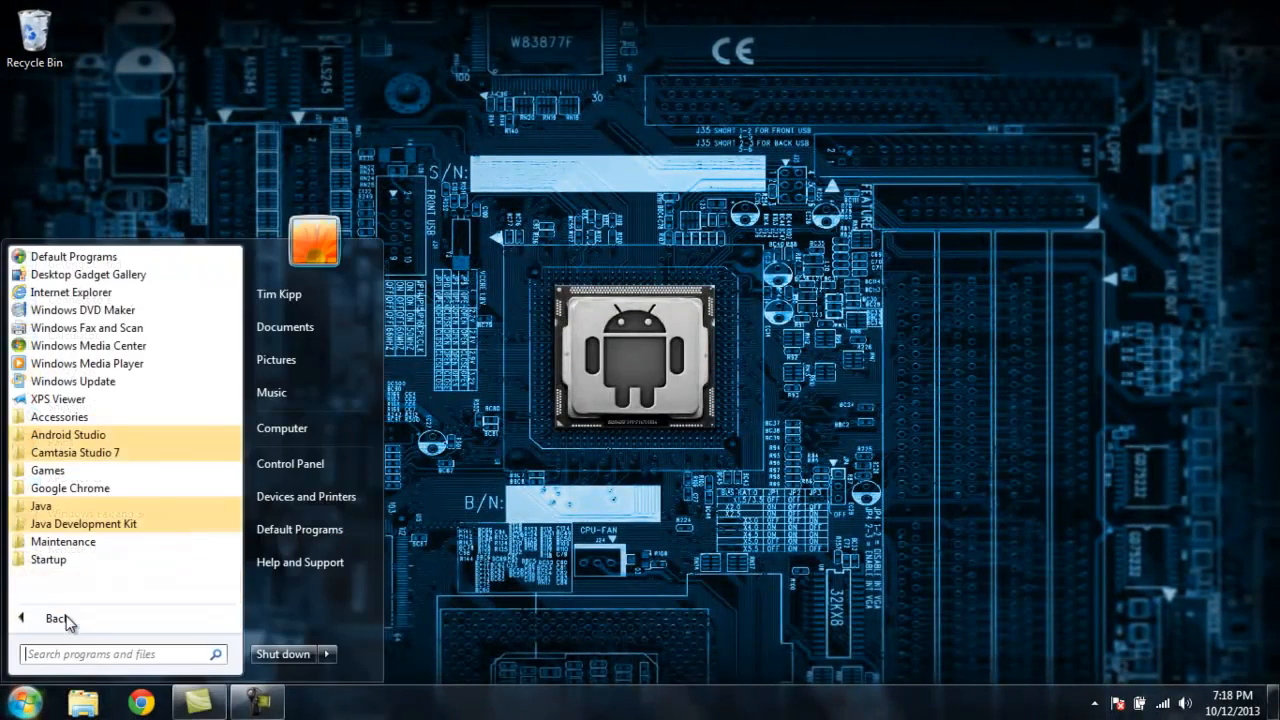
pyautogui.click(68, 436)
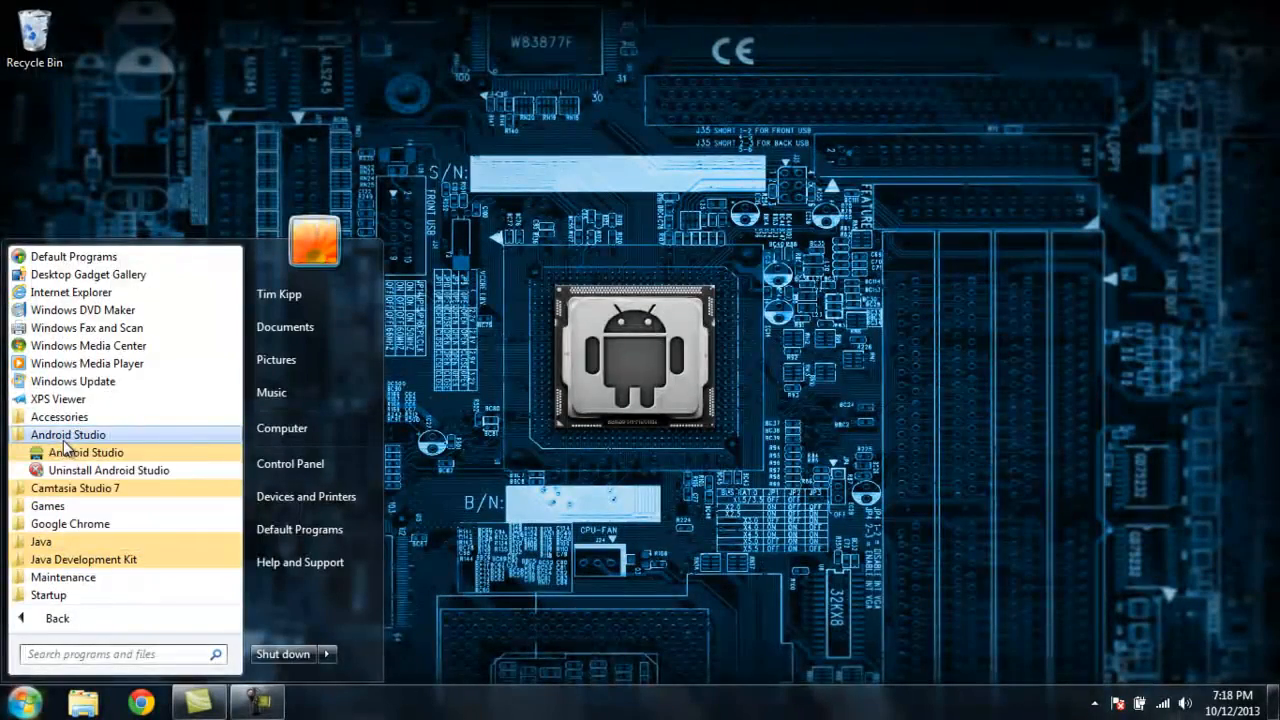
pyautogui.click(68, 454)
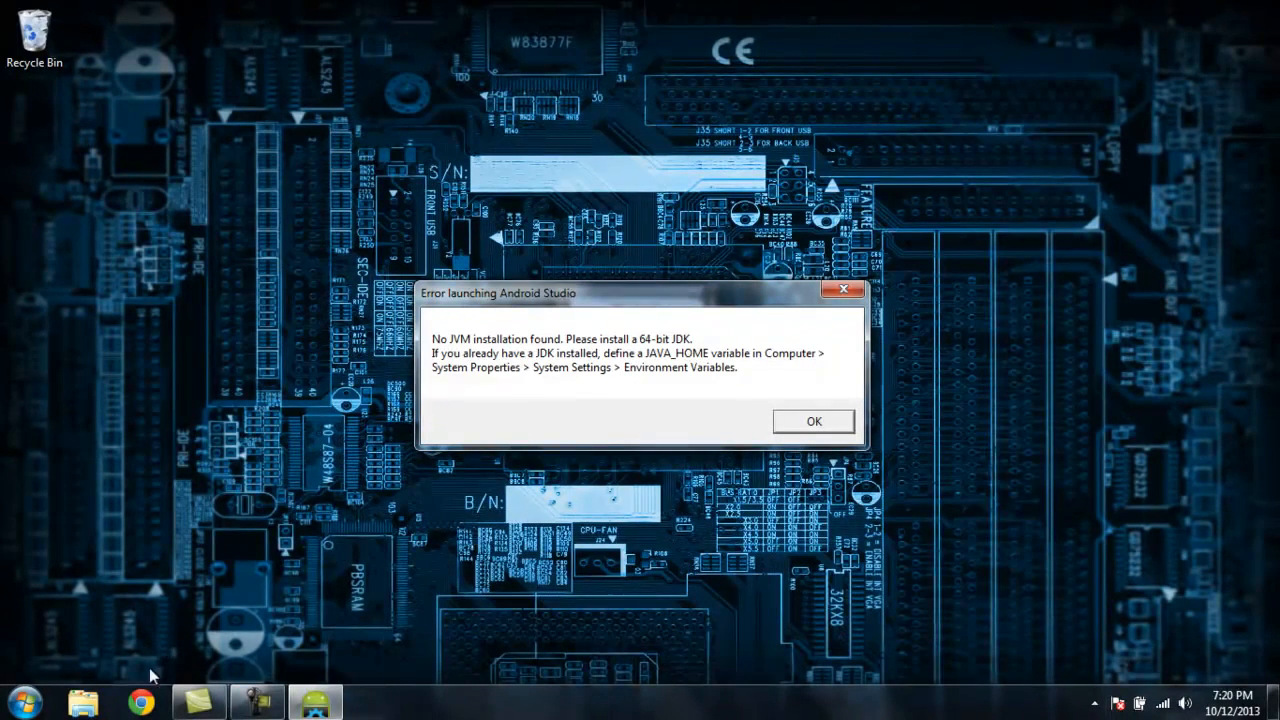
pyautogui.click(141, 703)
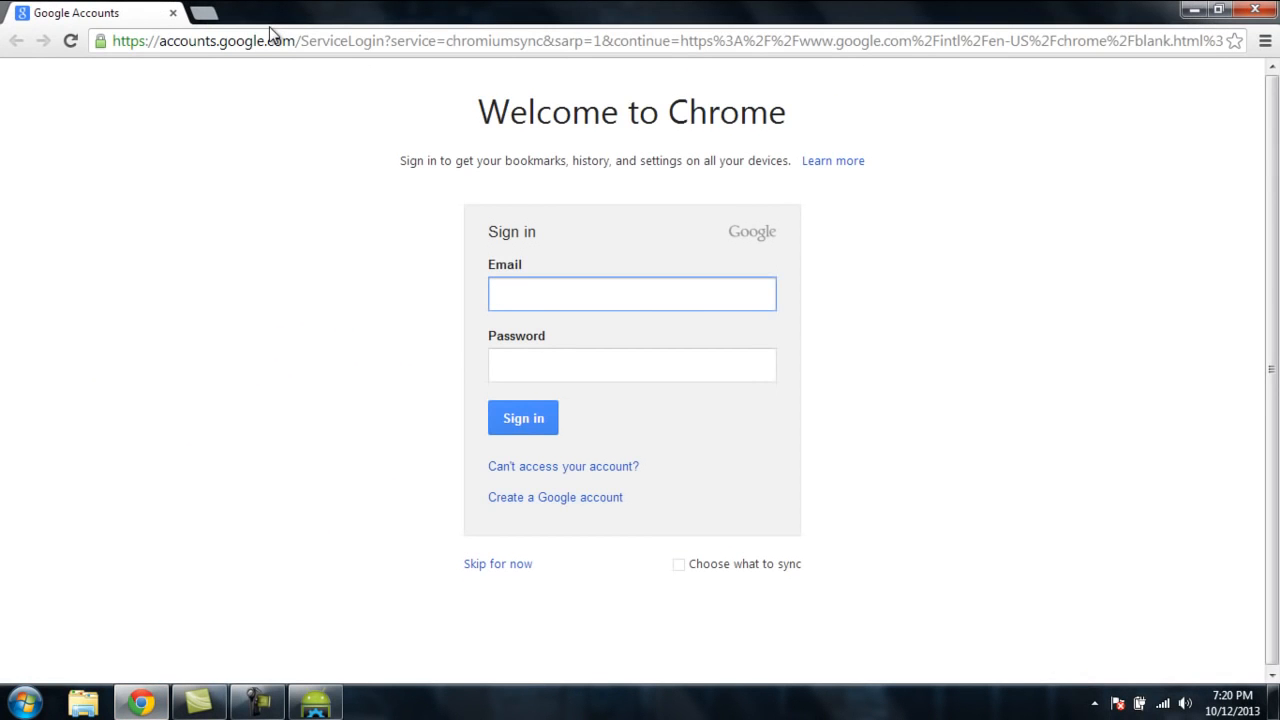
pyautogui.click(275, 40)
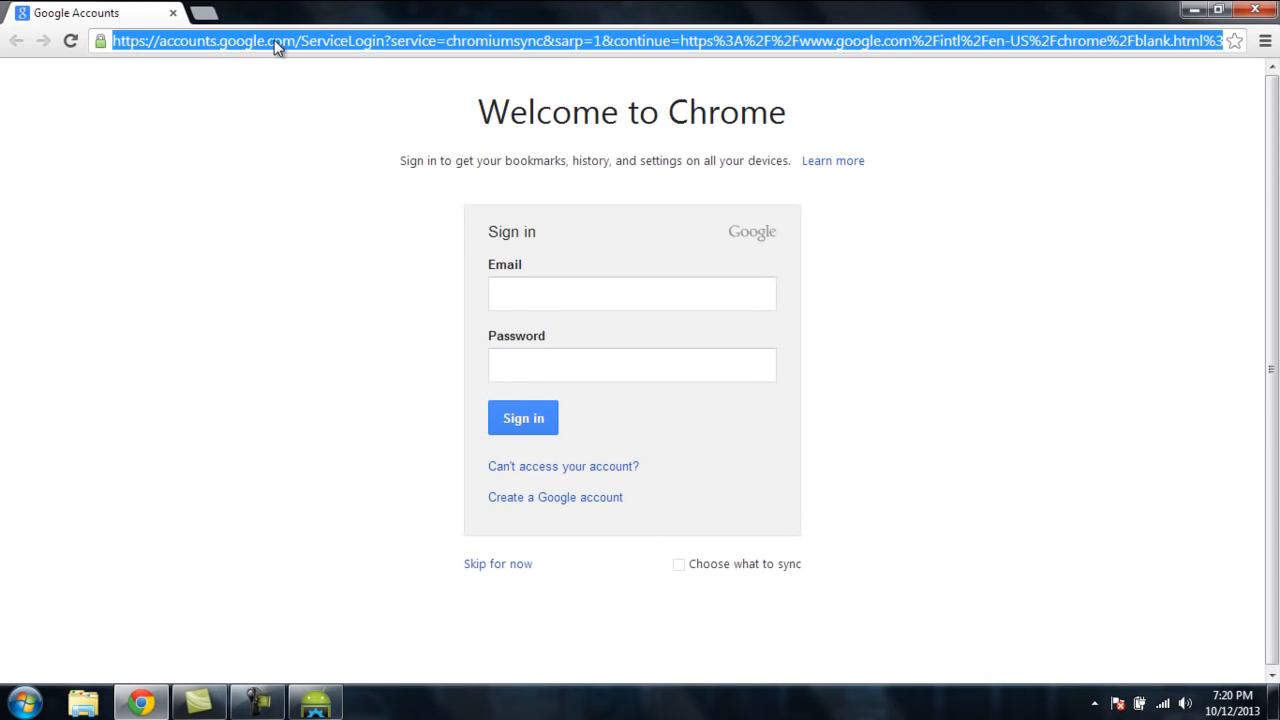
pyautogui.write('or')
pyautogui.press('Down')
pyautogui.press('Down')
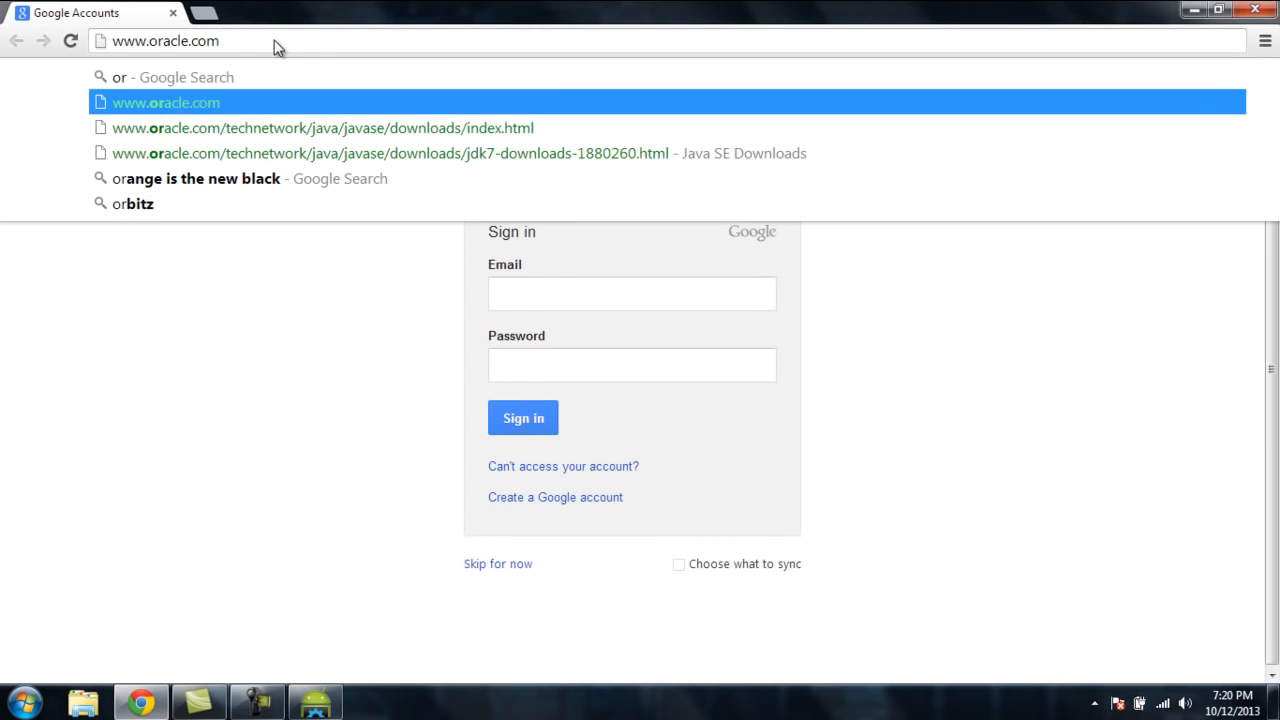
pyautogui.press('Return')
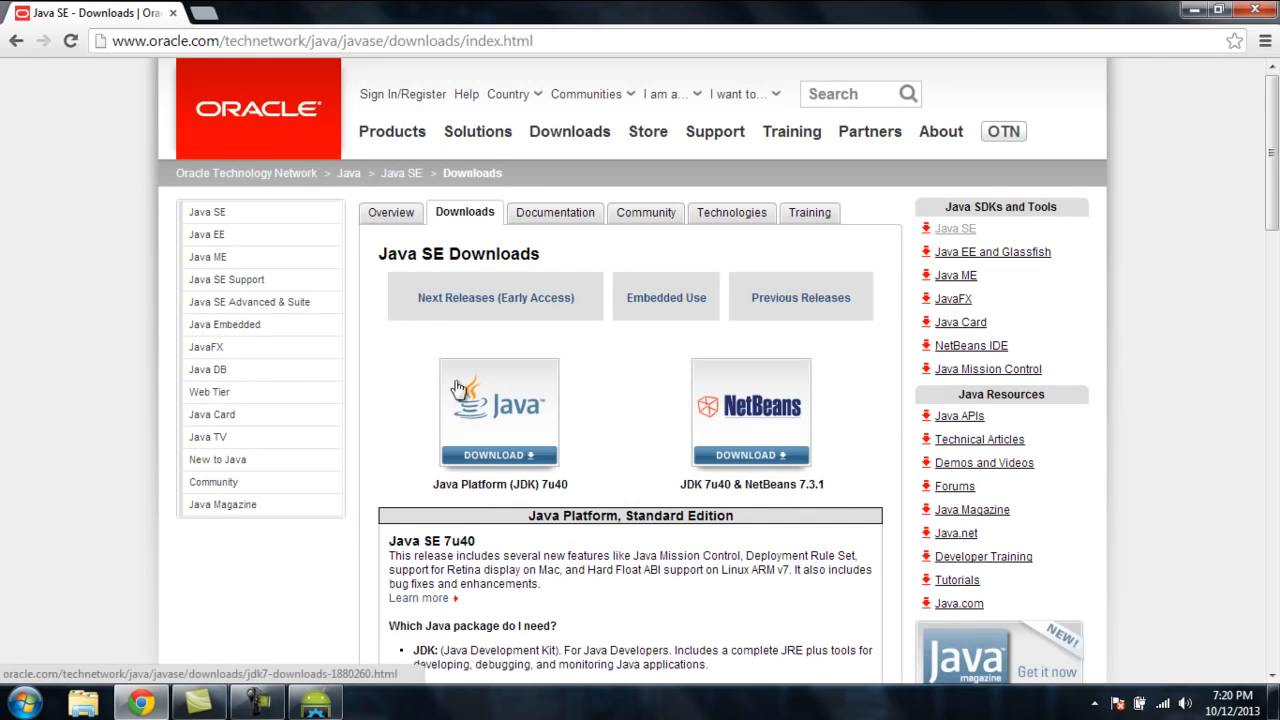
# Step: Accept the license agreement and download the JDK 7u40 installer jdk-7u40-windows-x64.exe
pyautogui.click(505, 452)
pyautogui.scroll(-3, 376, 382)
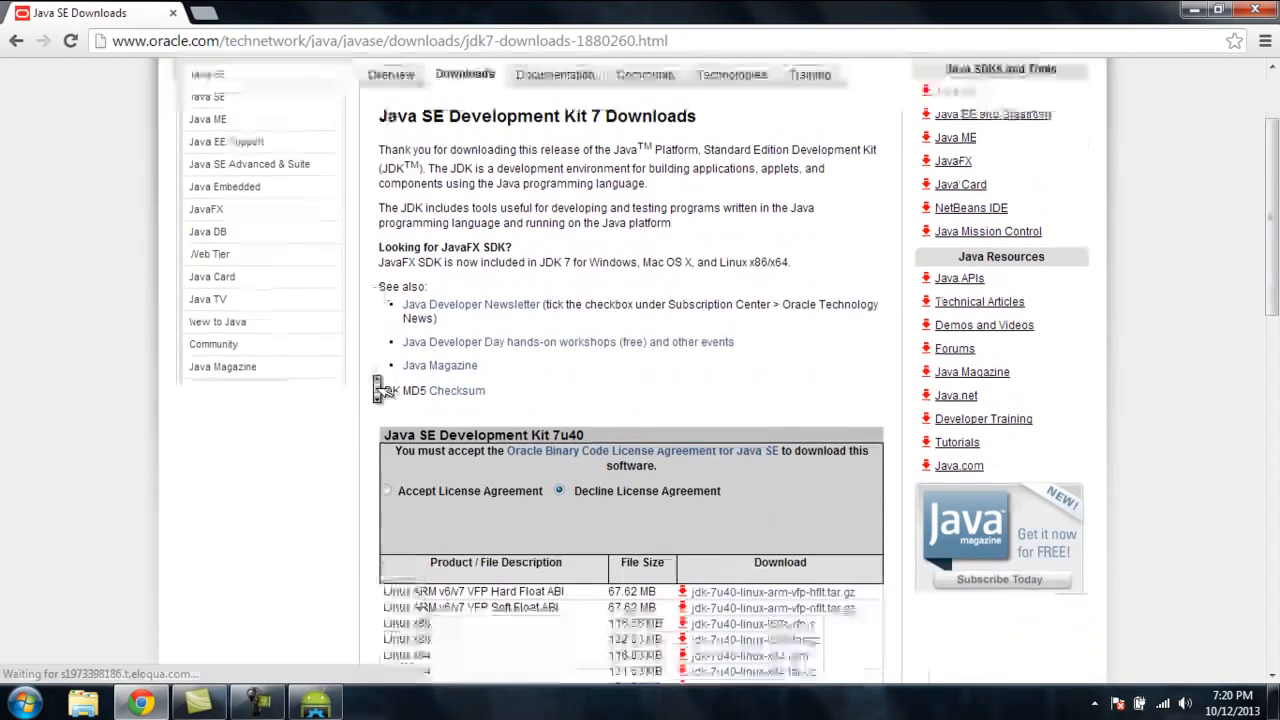
pyautogui.click(387, 336)
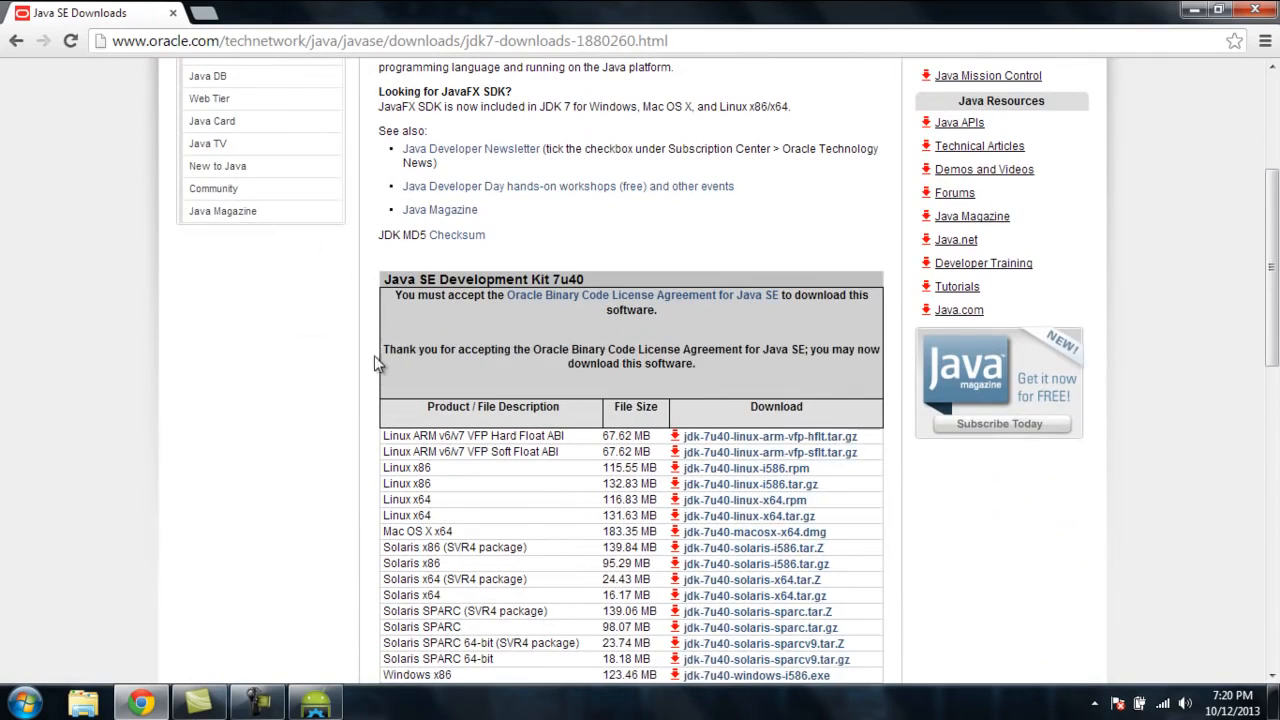
pyautogui.scroll(-4, 491, 325)
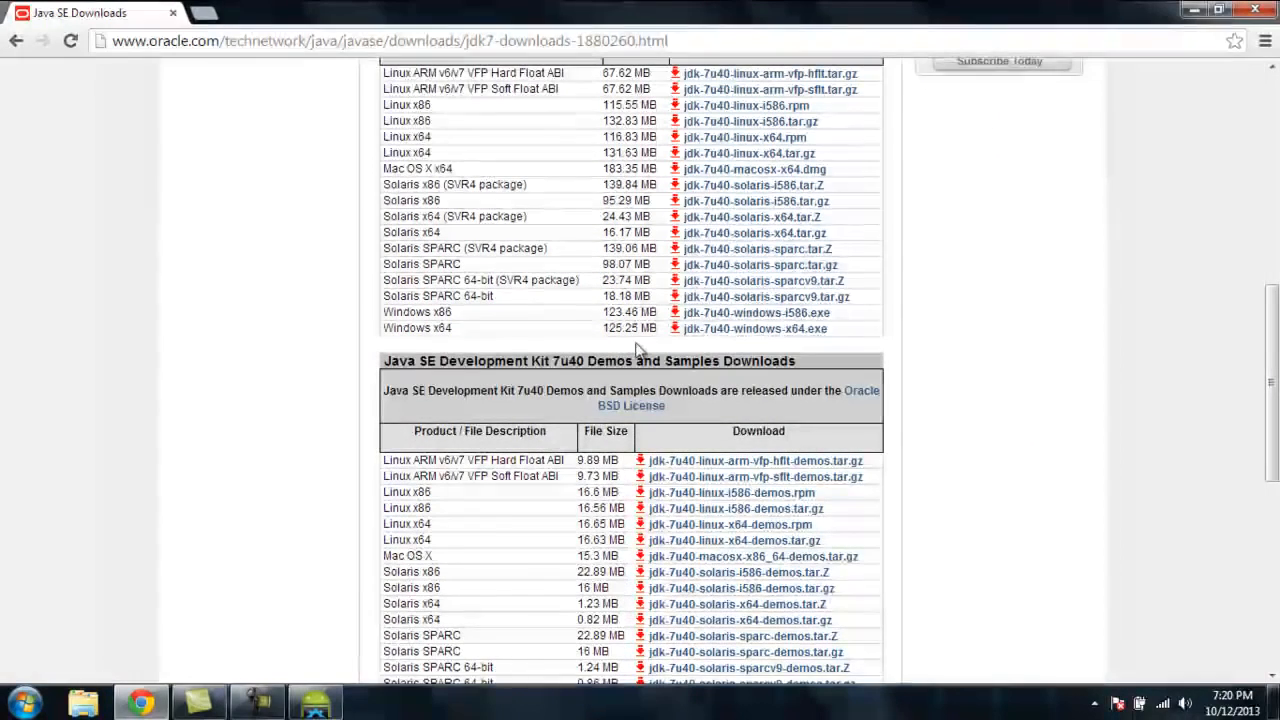
pyautogui.click(732, 330)
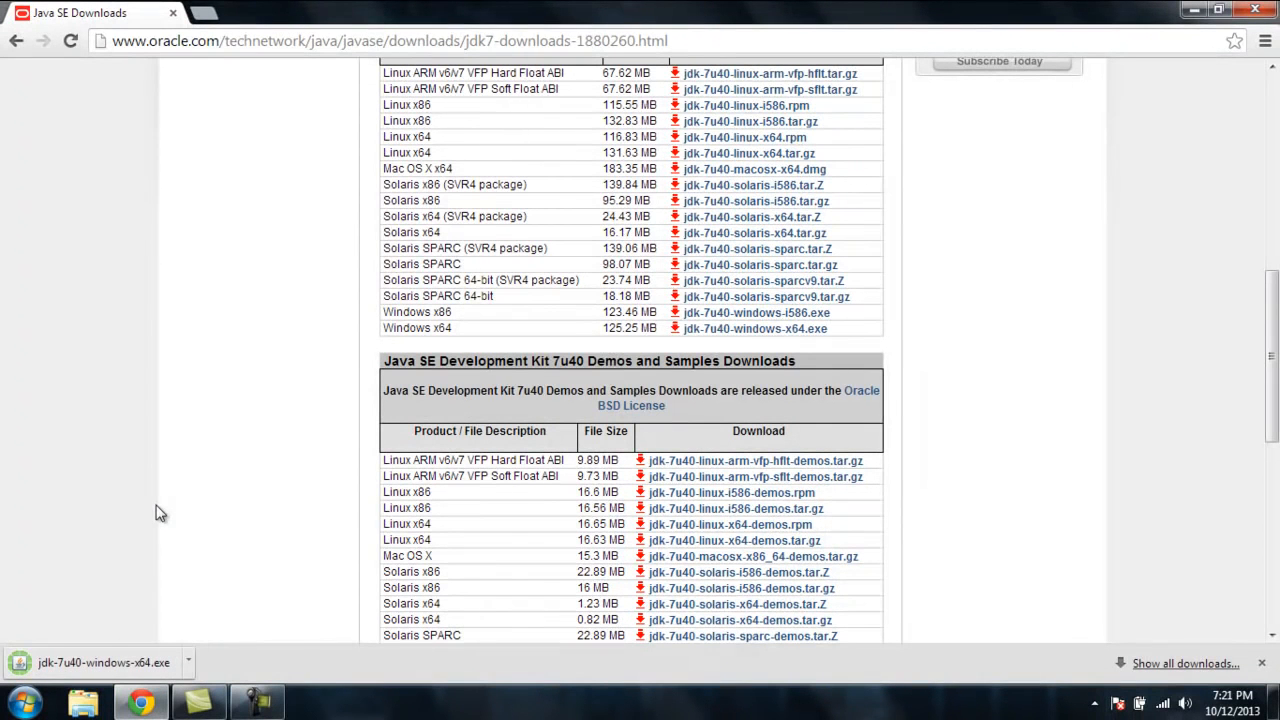
# Step: Run the downloaded JDK installer with its default features and folders, then close it when complete
pyautogui.click(100, 664)
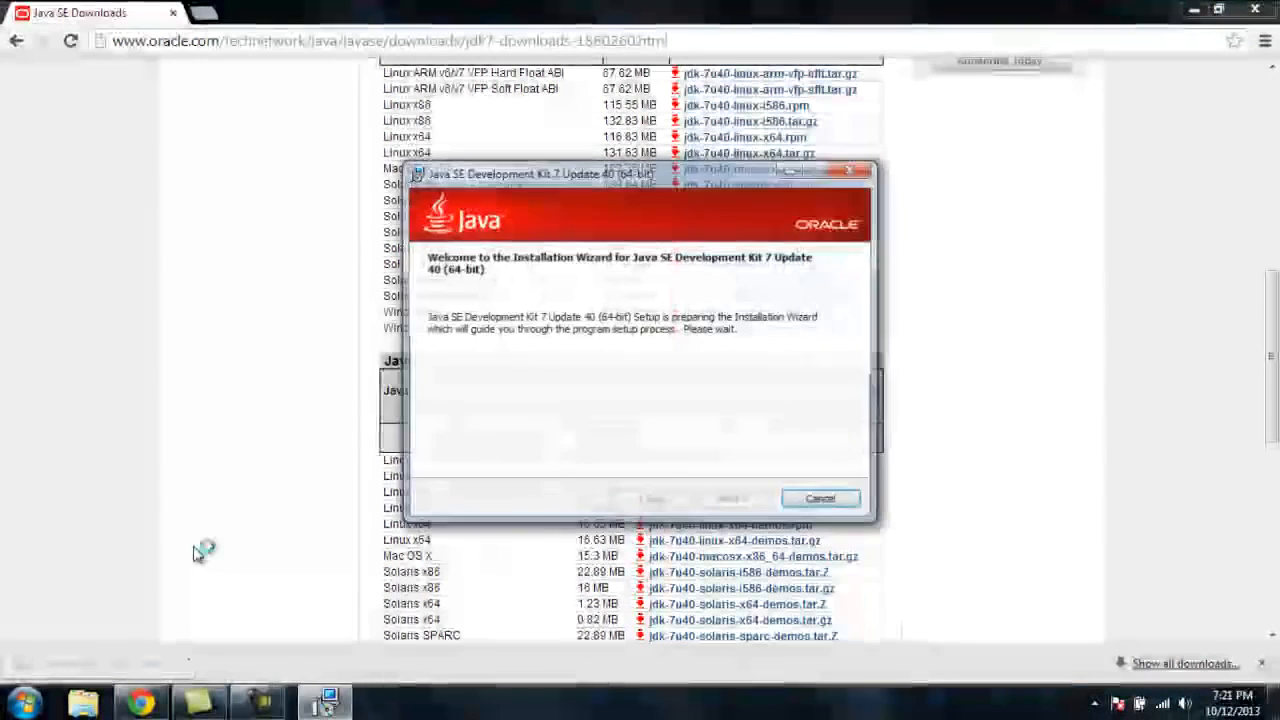
pyautogui.click(745, 507)
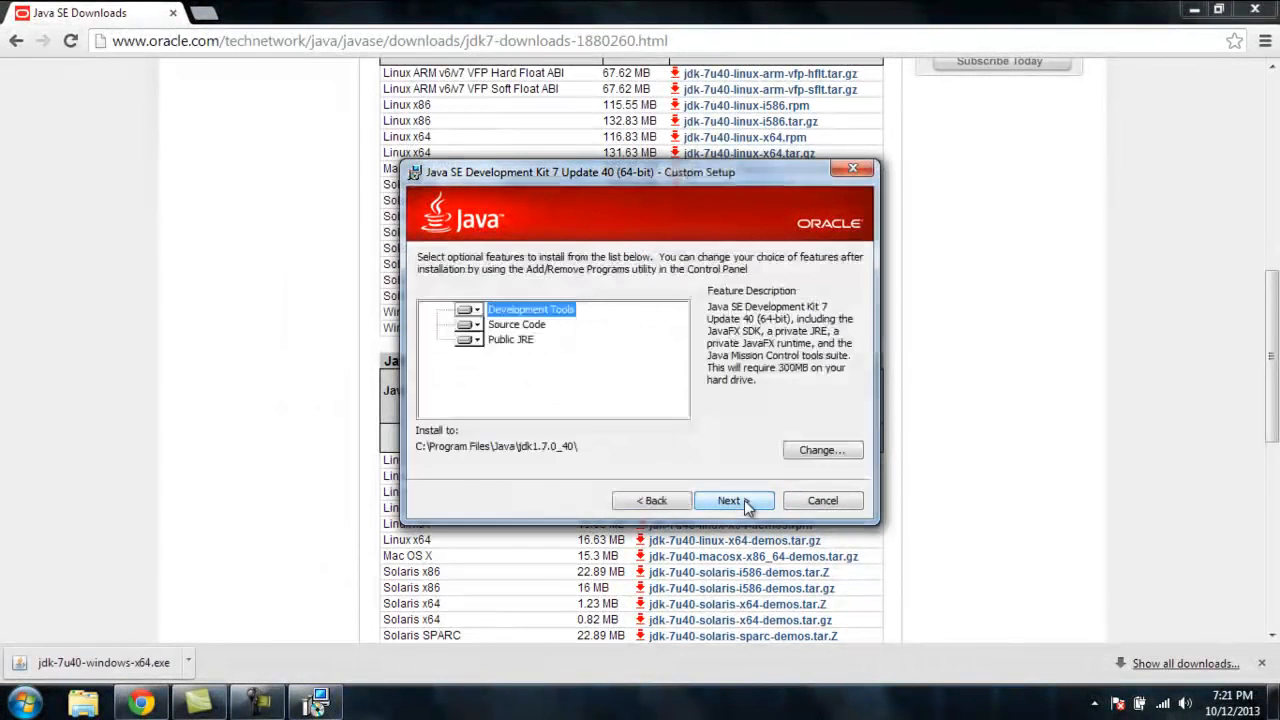
pyautogui.click(740, 506)
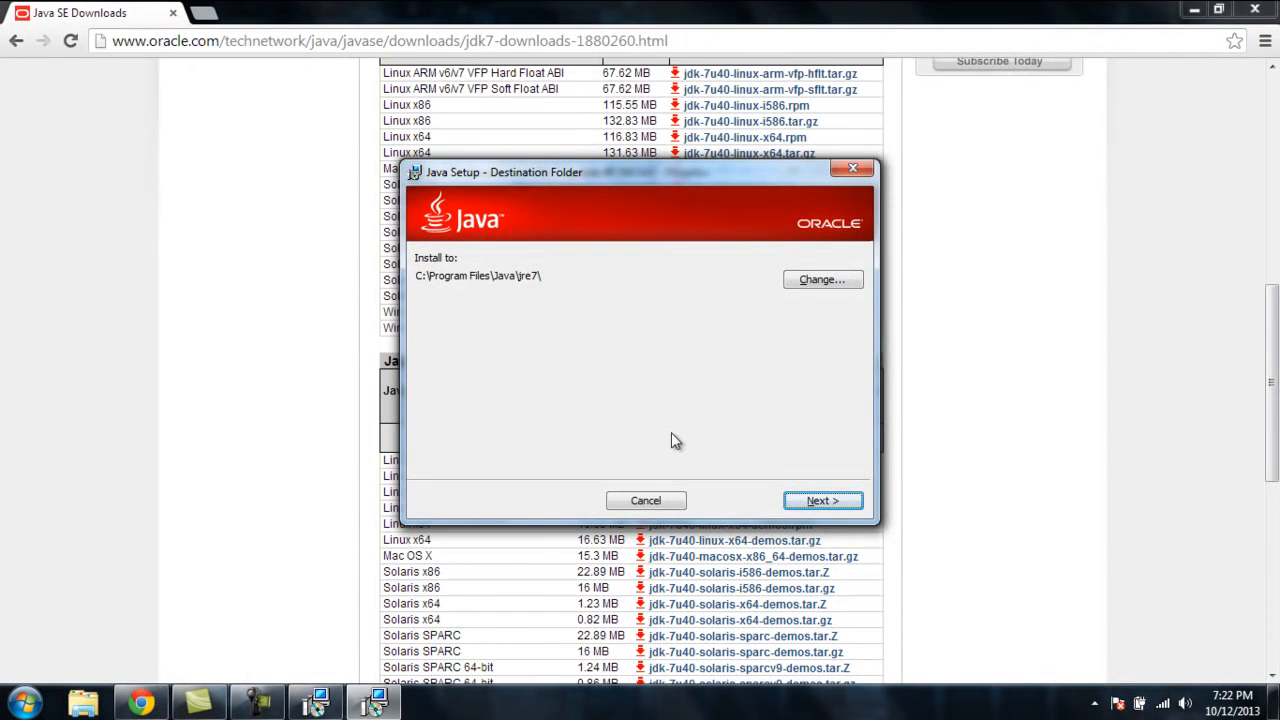
pyautogui.click(816, 502)
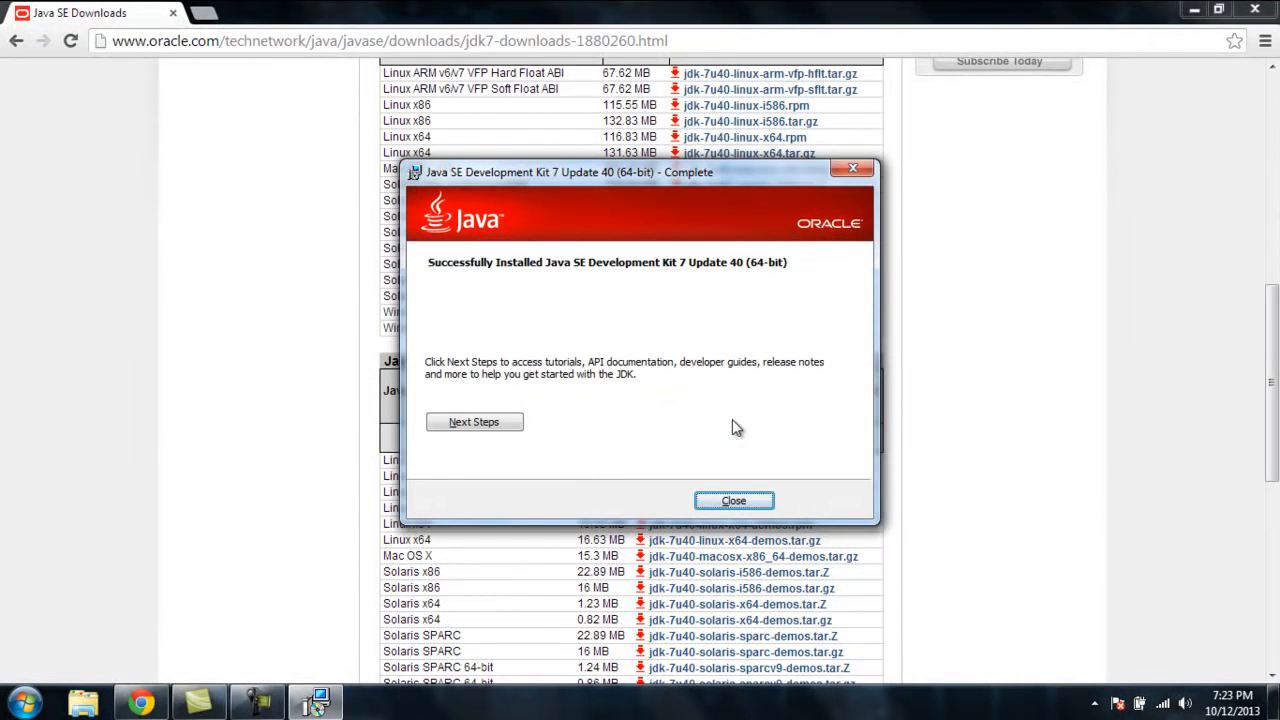
pyautogui.click(731, 500)
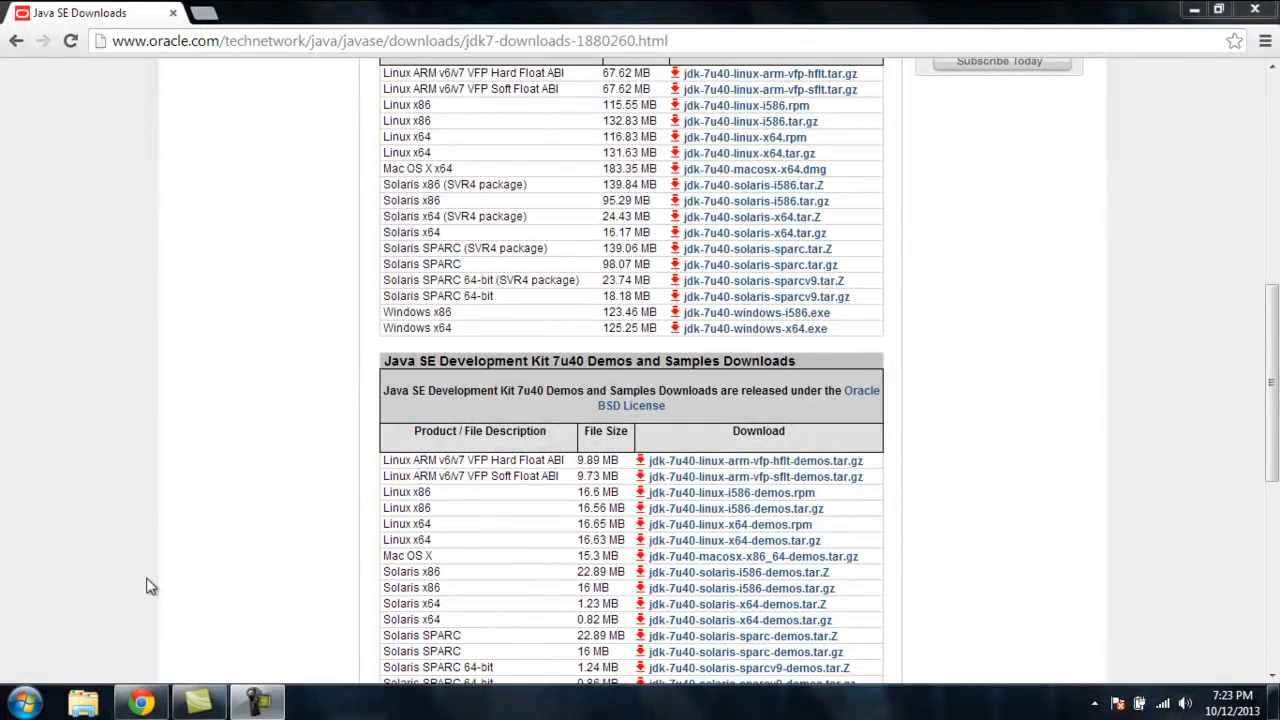
# Step: Open the Computer's System properties window from Windows Explorer and move it aside
pyautogui.click(83, 703)
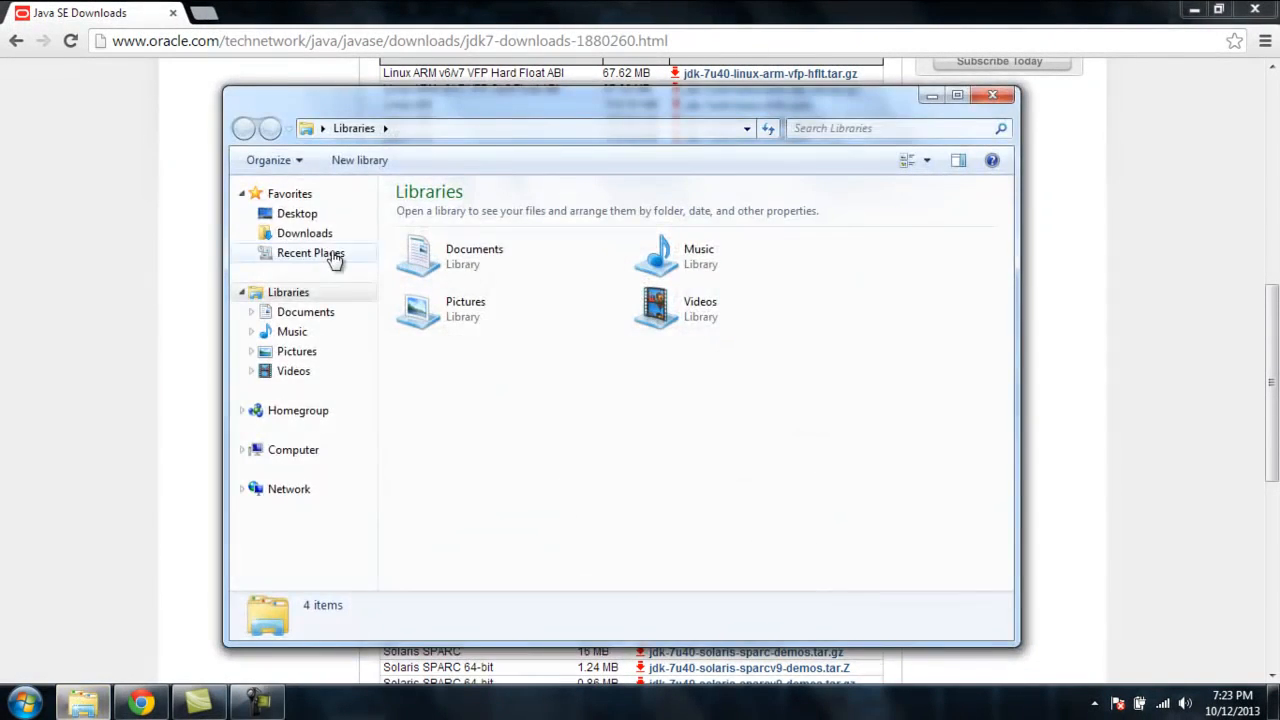
pyautogui.rightClick(303, 455)
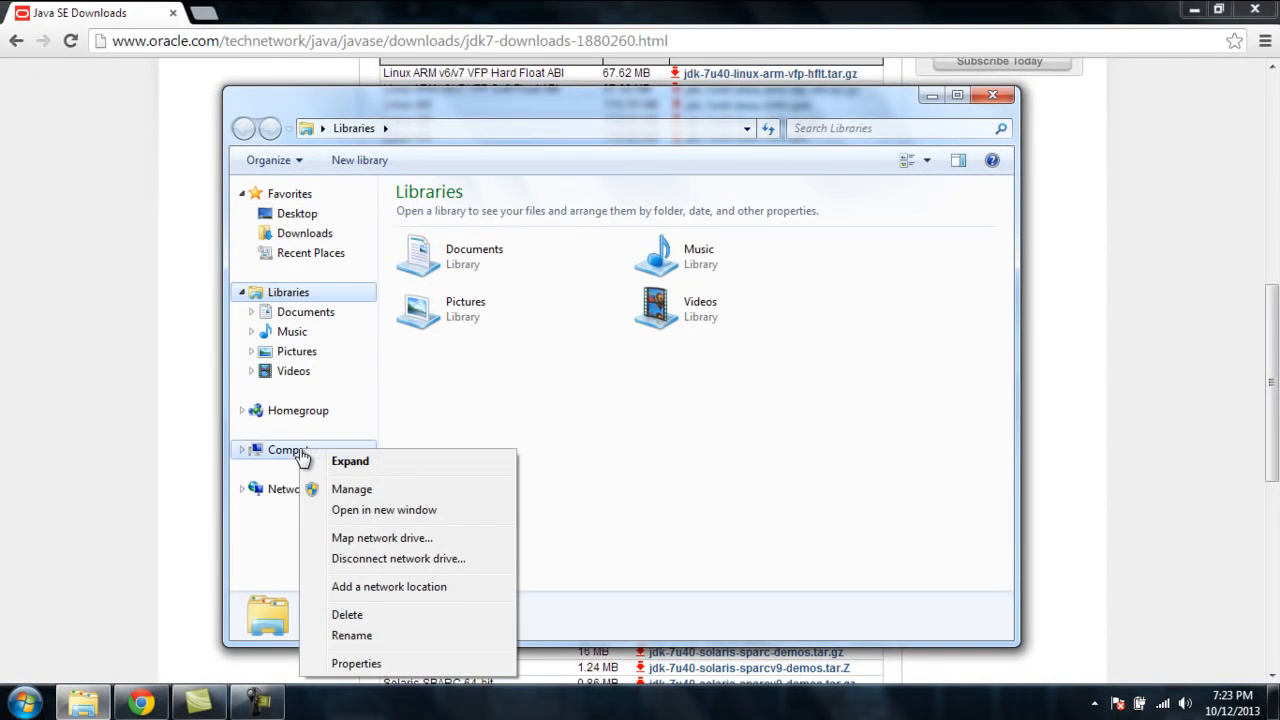
pyautogui.click(357, 664)
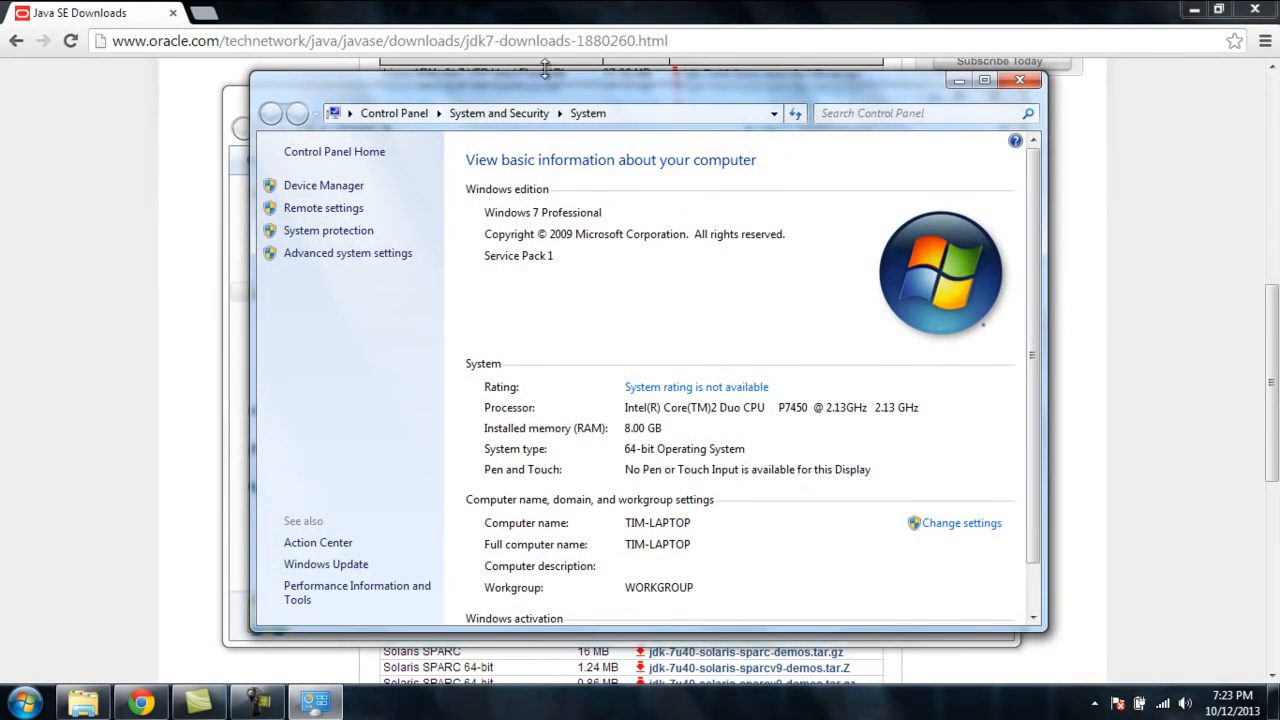
pyautogui.moveTo(560, 86); pyautogui.dragTo(853, 114)
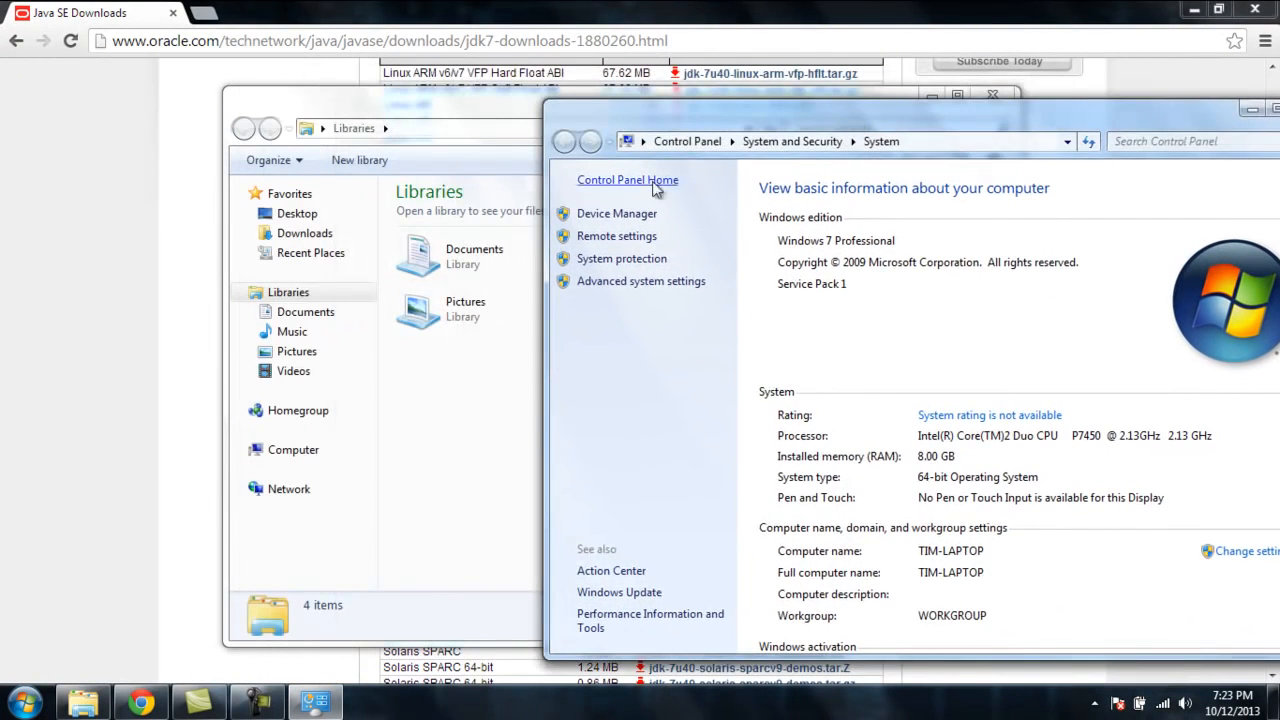
# Step: Browse to C:\Program Files\Java\jdk1.7.0_40 in Explorer and select its path in the address bar
pyautogui.click(450, 428)
pyautogui.click(300, 451)
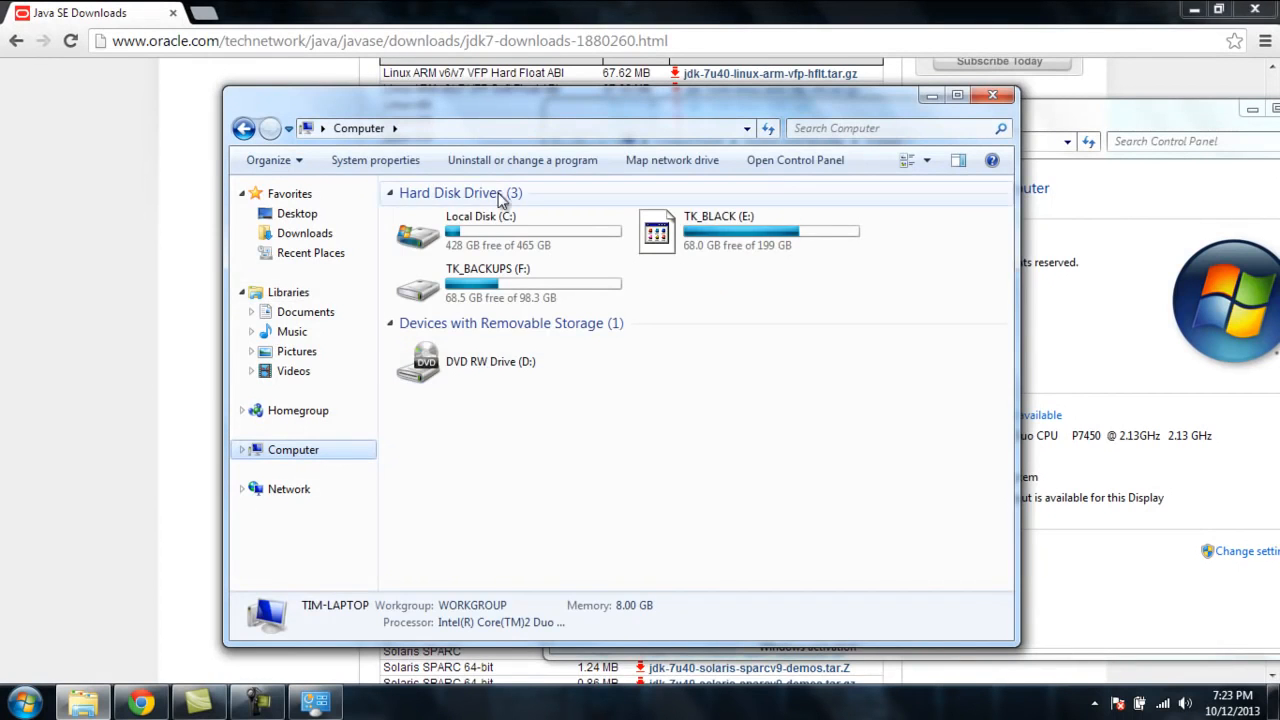
pyautogui.doubleClick(500, 236)
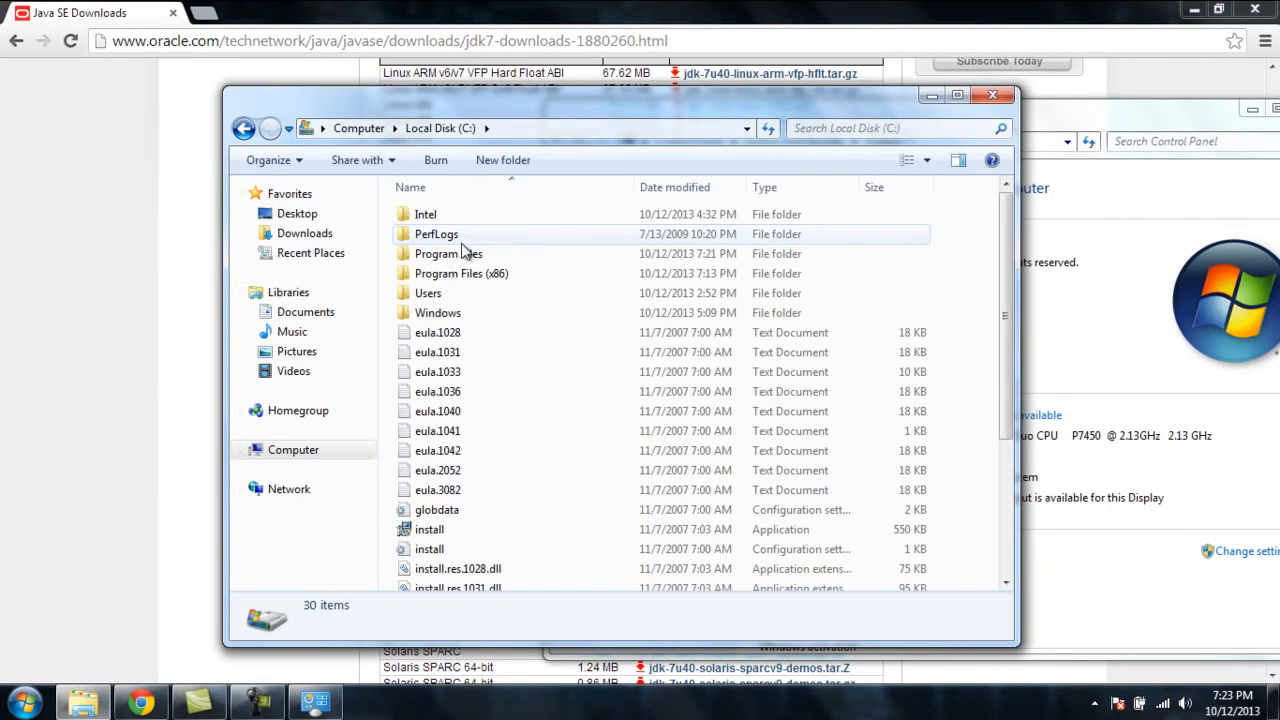
pyautogui.doubleClick(462, 254)
pyautogui.doubleClick(430, 293)
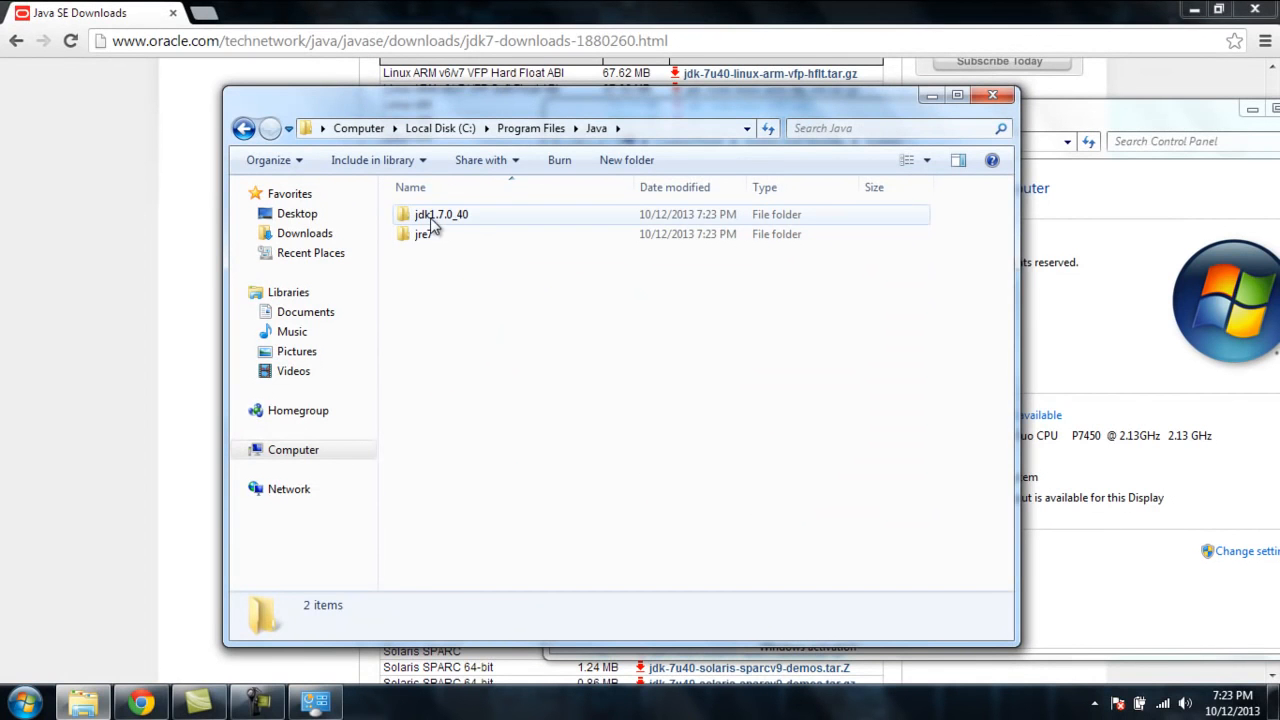
pyautogui.doubleClick(432, 224)
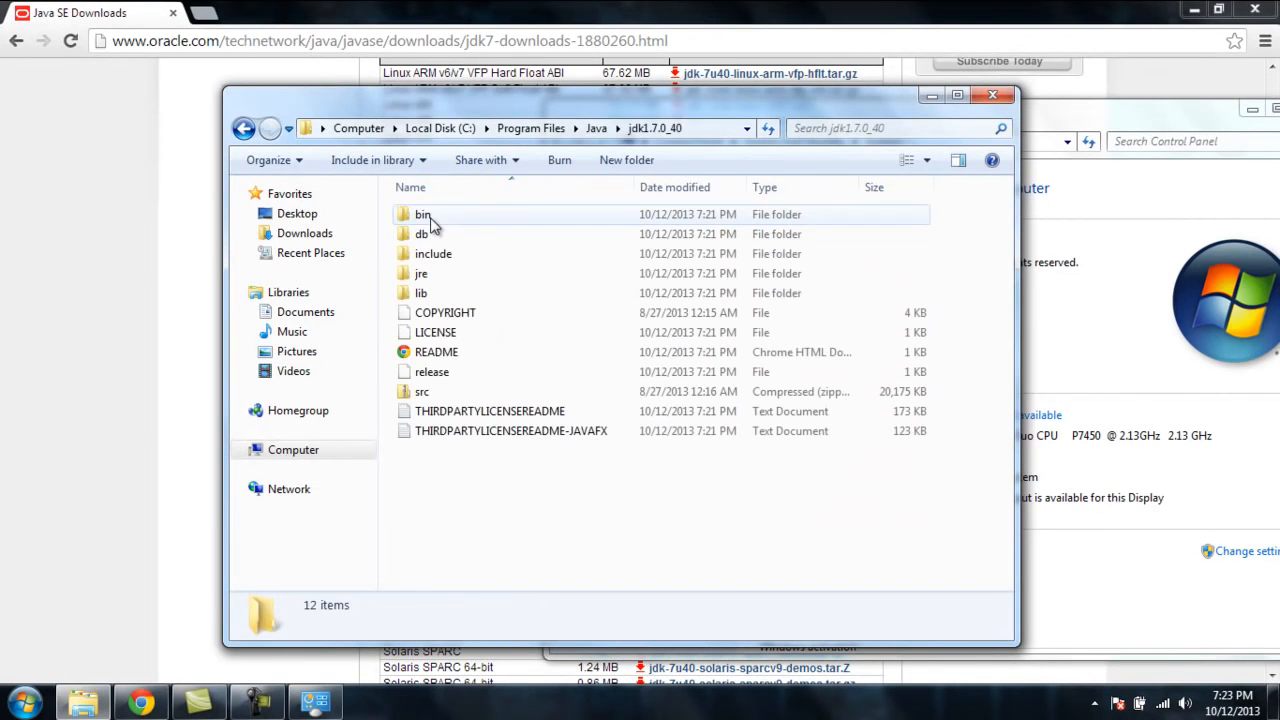
pyautogui.click(726, 130)
pyautogui.hotkey('ctrl', 'c')
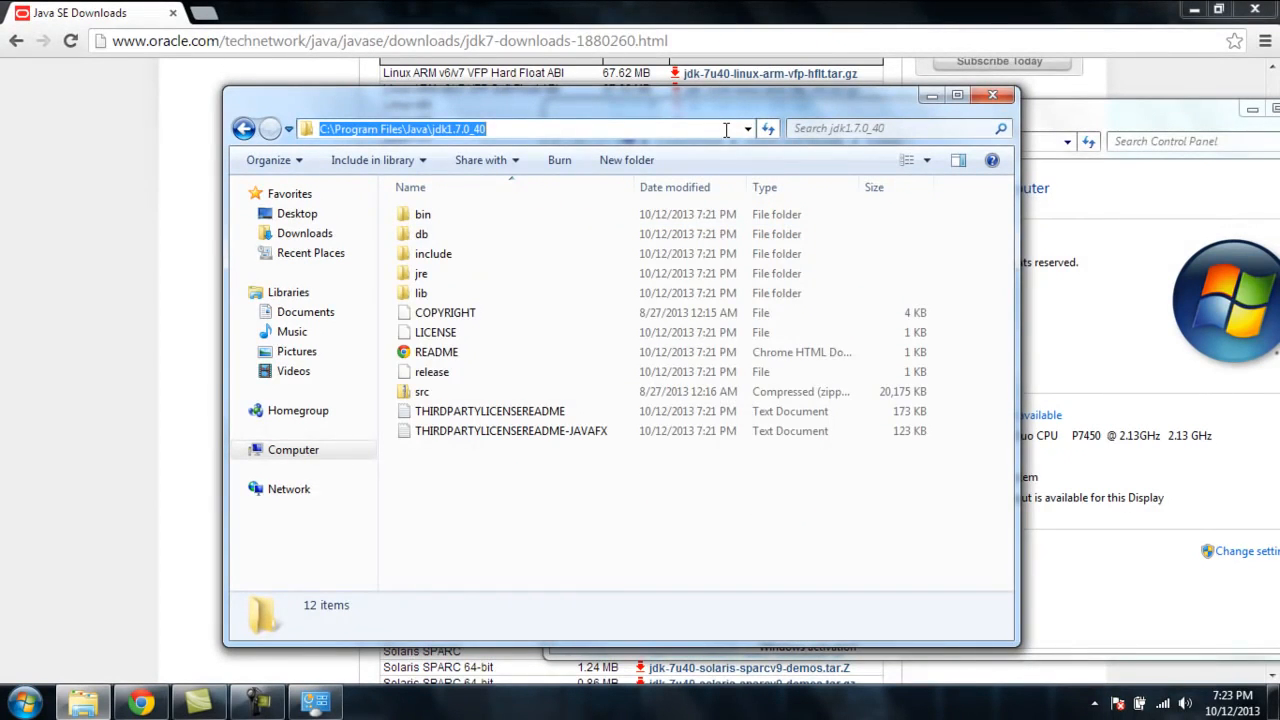
# Step: Close Explorer and open Advanced system settings from the System window
pyautogui.click(1000, 97)
pyautogui.moveTo(1031, 114); pyautogui.dragTo(785, 77)
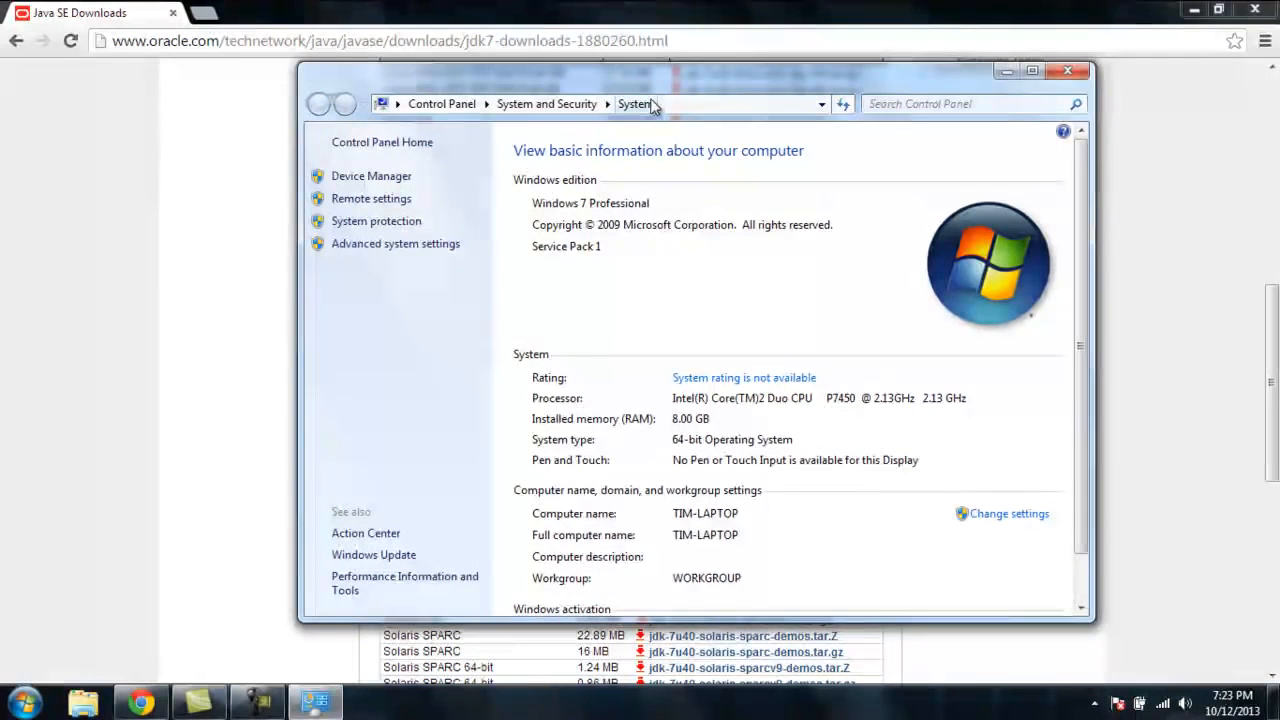
pyautogui.click(407, 245)
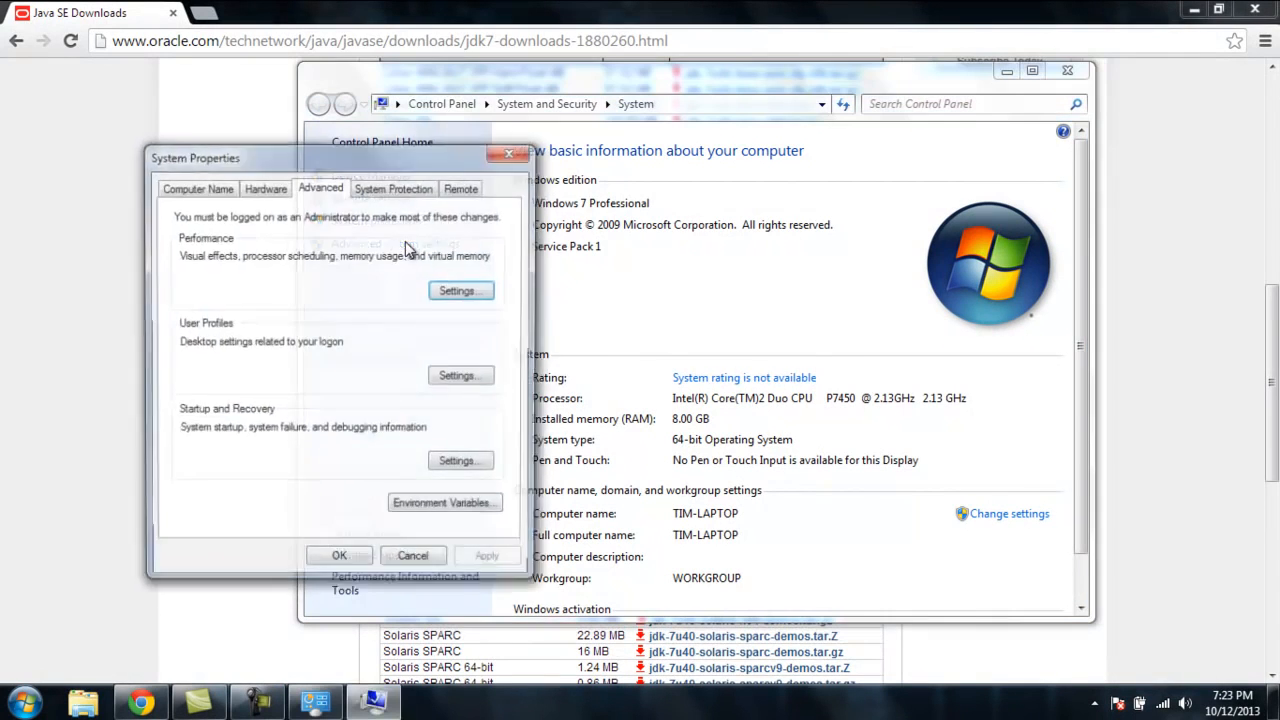
# Step: Edit the JAVA_HOME system environment variable to C:\Program Files\Java\jdk1.7.0_40 and confirm all the dialogs
pyautogui.click(432, 500)
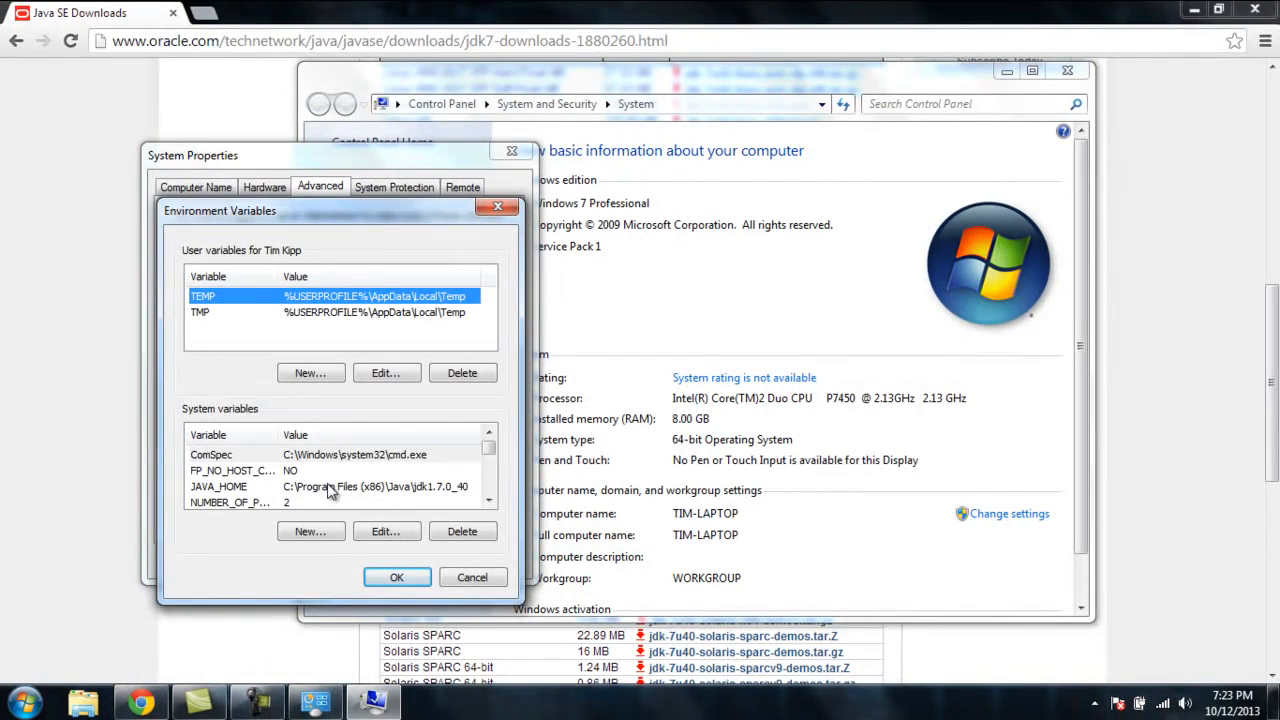
pyautogui.click(306, 488)
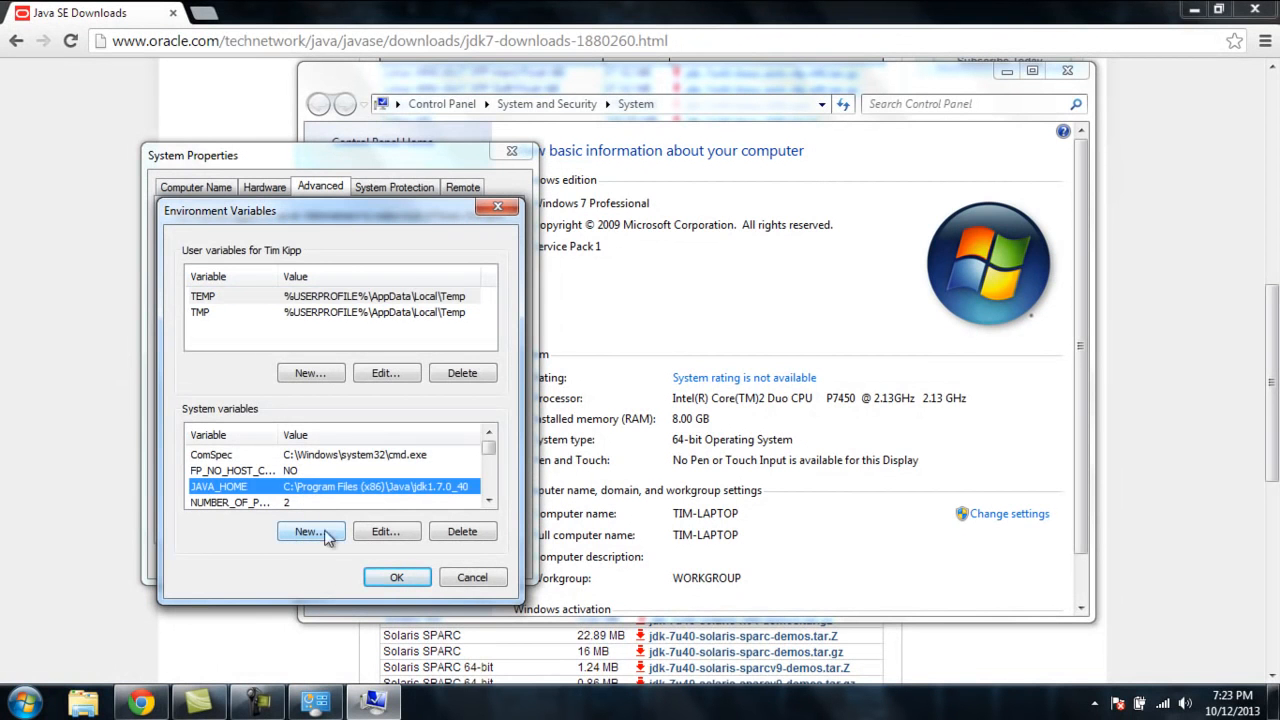
pyautogui.click(385, 532)
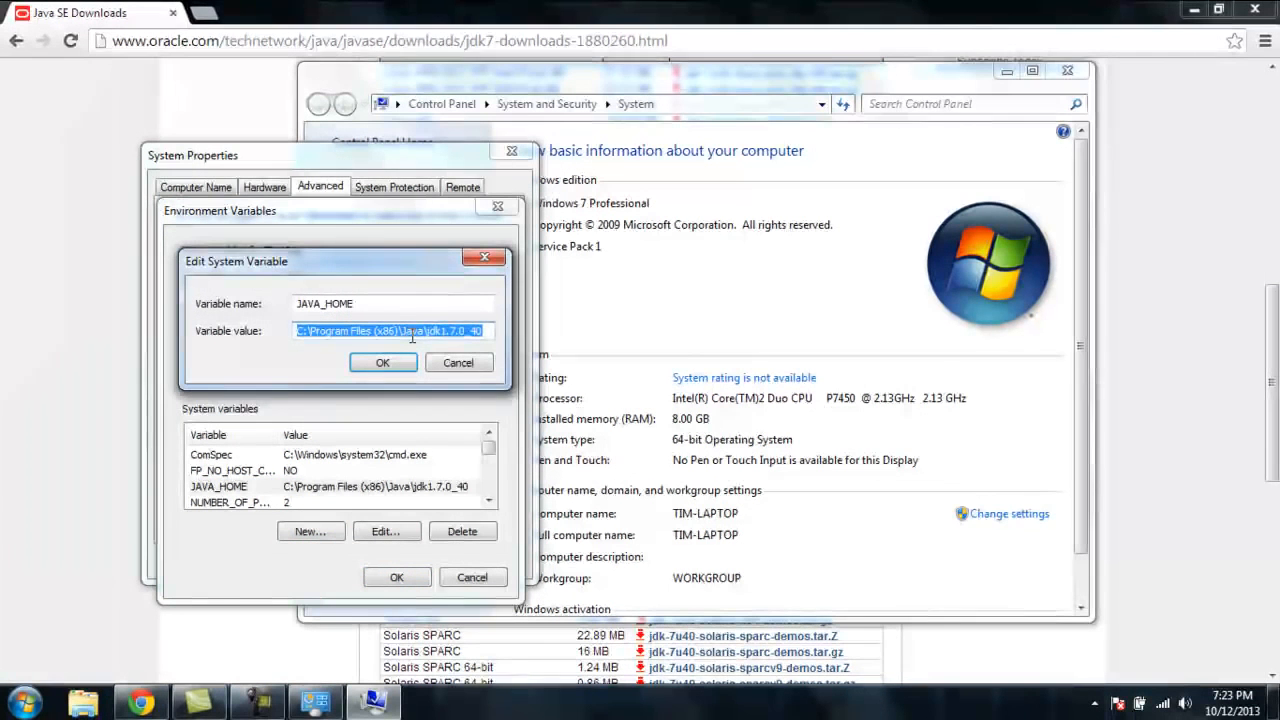
pyautogui.hotkey('ctrl', 'v')
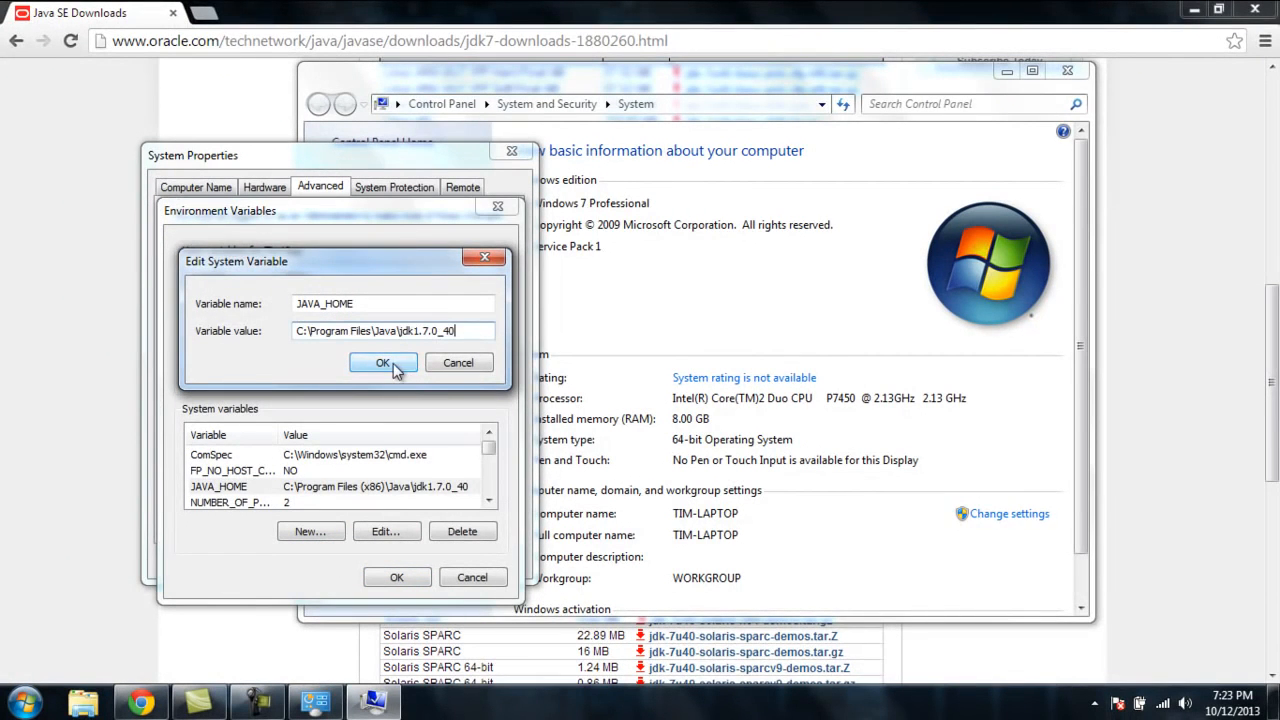
pyautogui.click(405, 362)
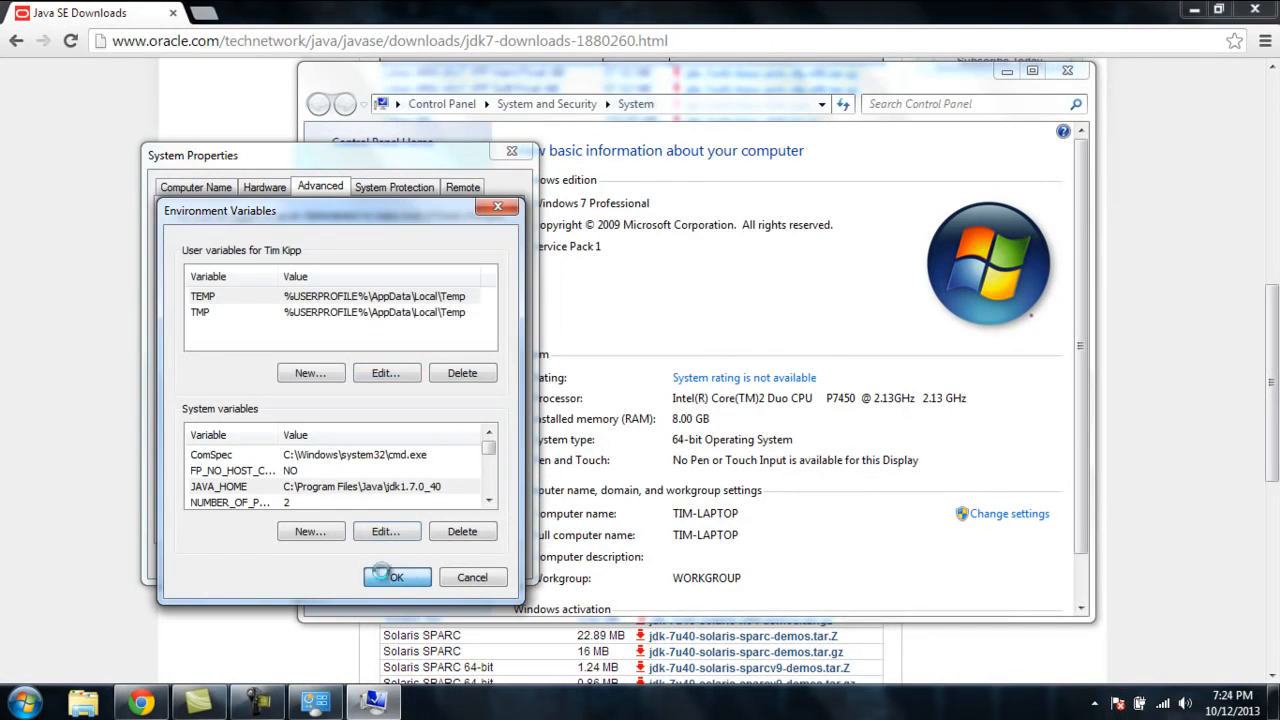
pyautogui.click(370, 580)
pyautogui.click(339, 561)
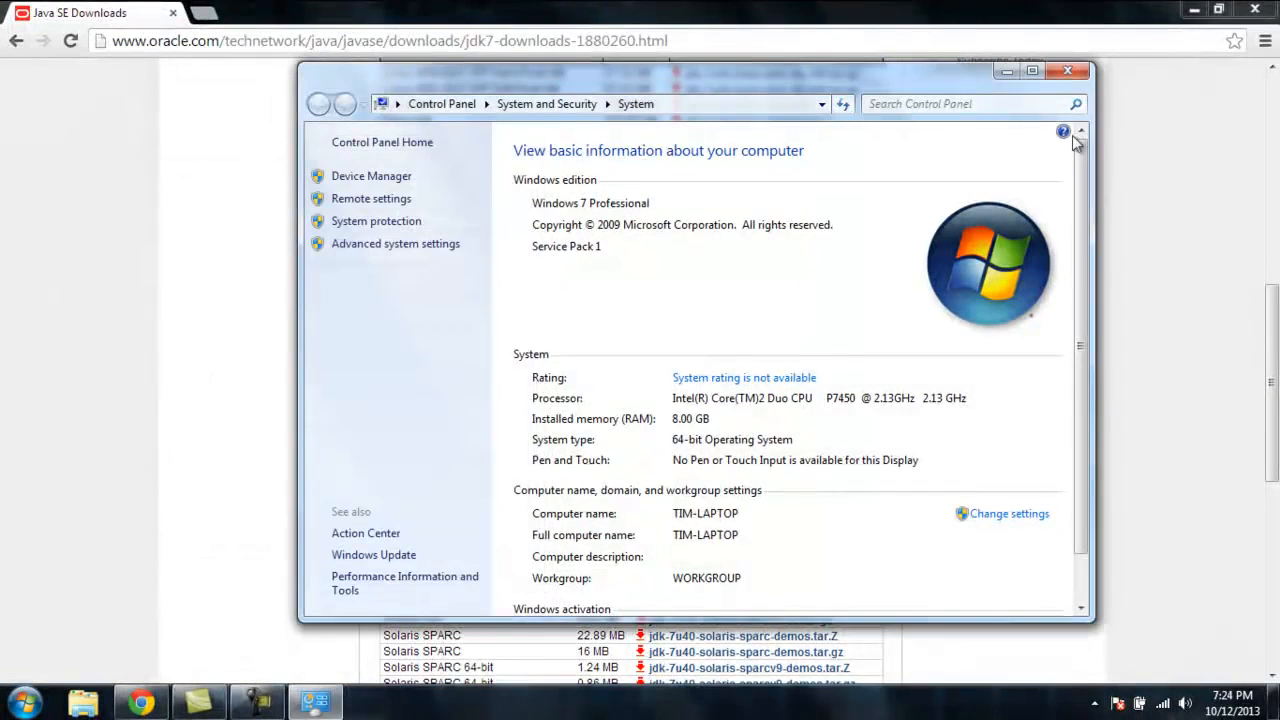
# Step: Close the System window and browser, try launching Android Studio from the Start menu, and dismiss the error messages
pyautogui.click(1072, 75)
pyautogui.click(1258, 11)
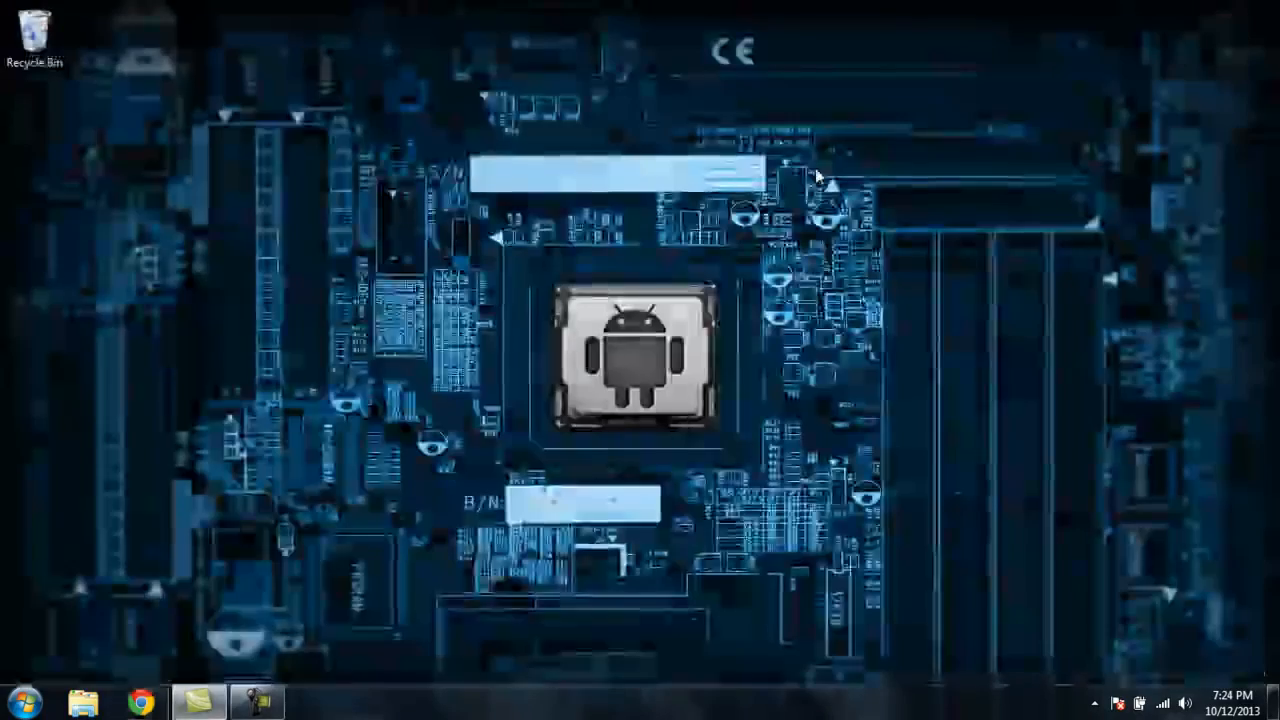
pyautogui.click(24, 702)
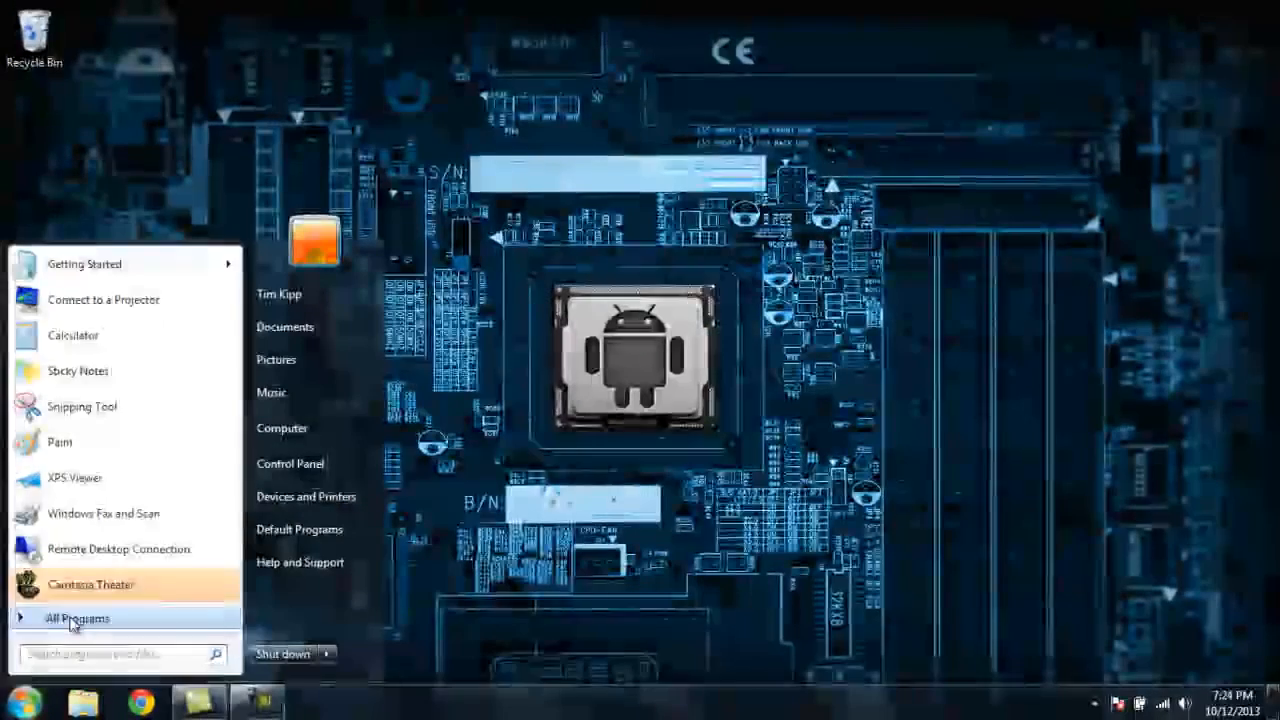
pyautogui.click(68, 624)
pyautogui.click(68, 434)
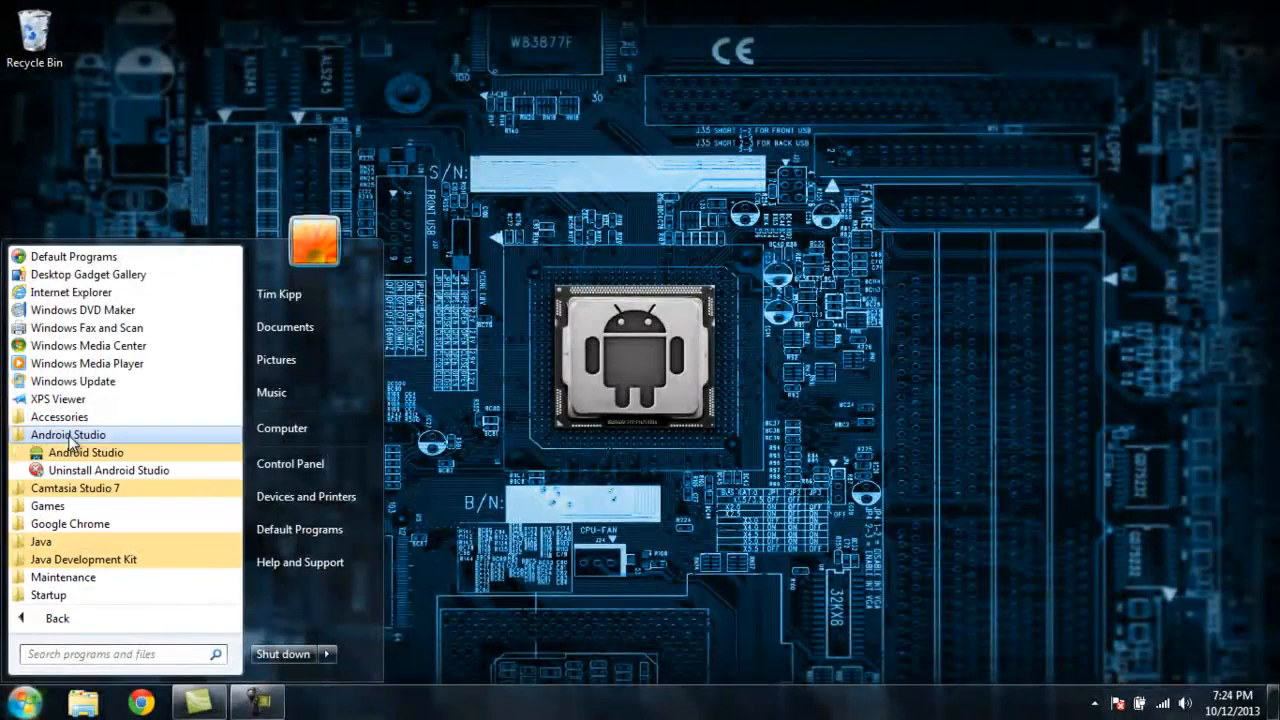
pyautogui.click(76, 452)
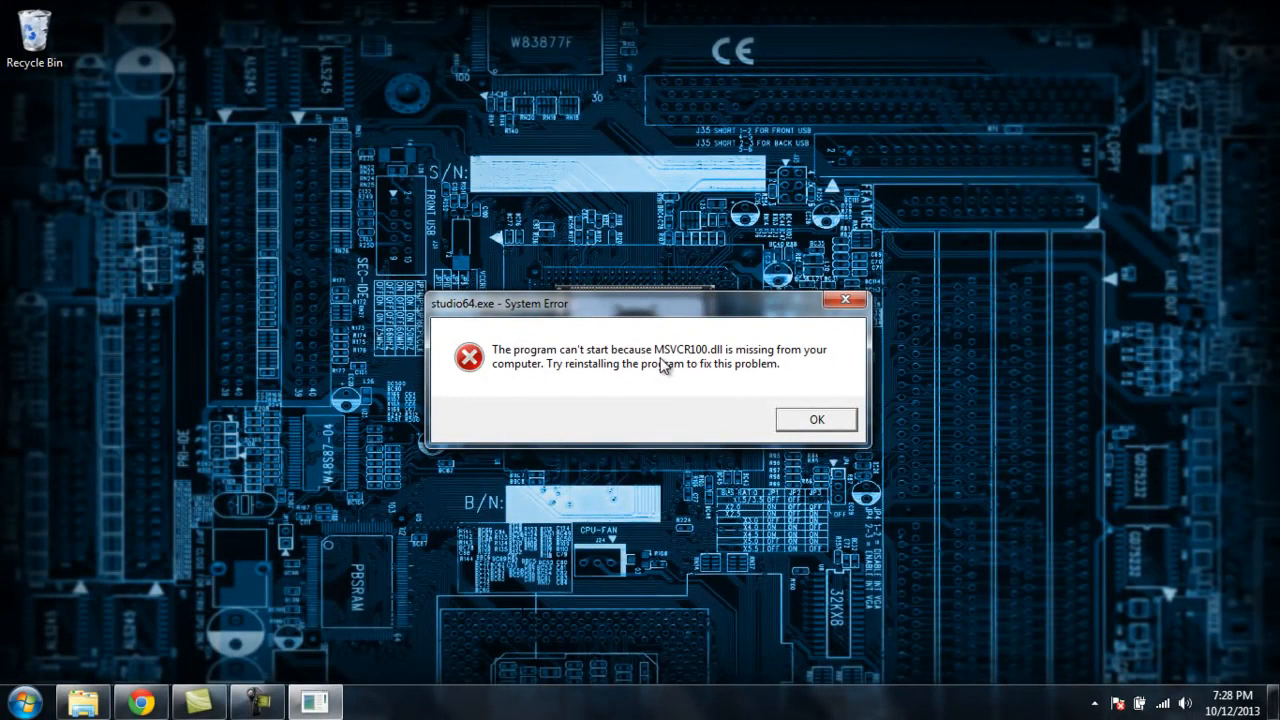
pyautogui.click(816, 420)
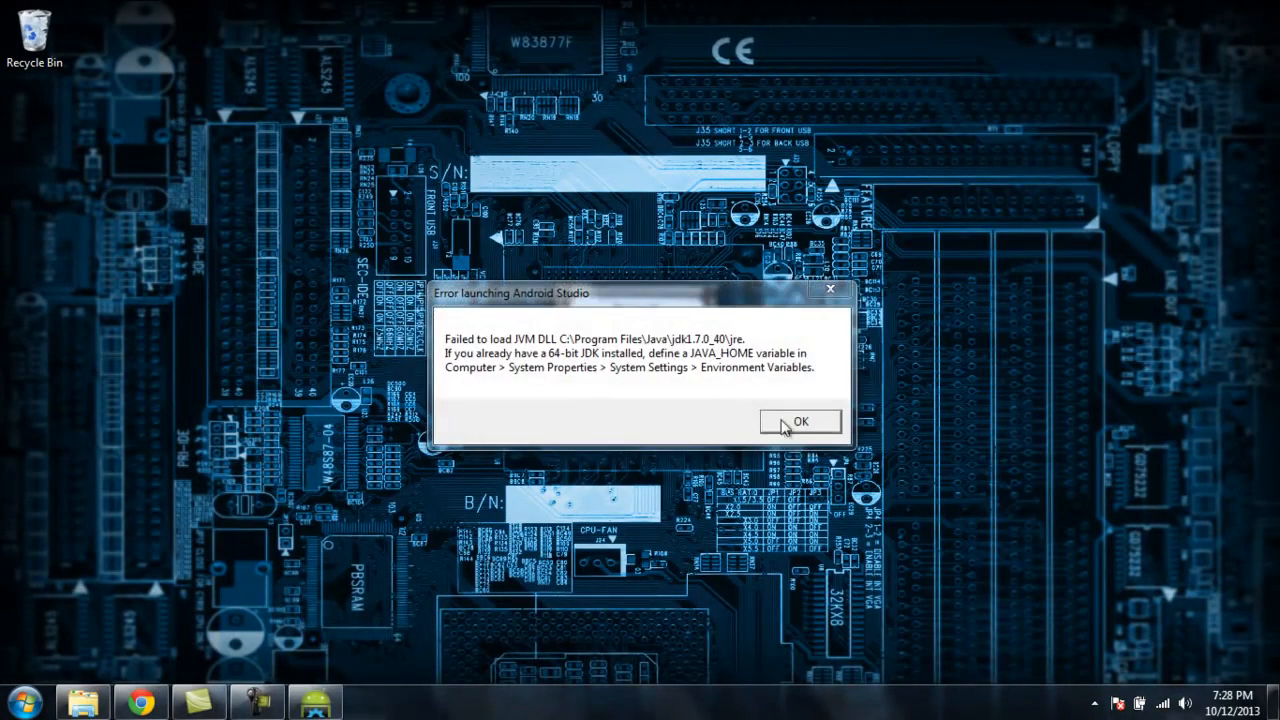
pyautogui.click(770, 427)
# Step: Download and install the Microsoft Visual C++ 2010 Redistributable Package (x64), accepting the license terms
pyautogui.click(141, 703)
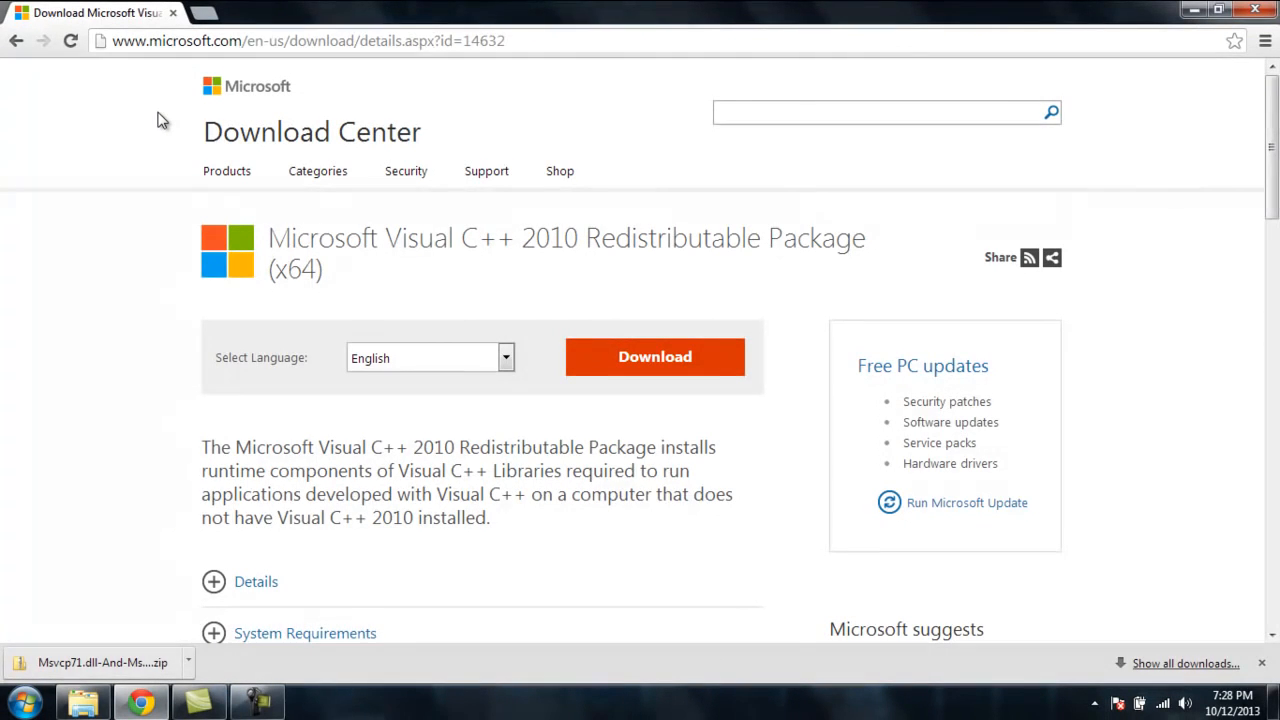
pyautogui.click(632, 368)
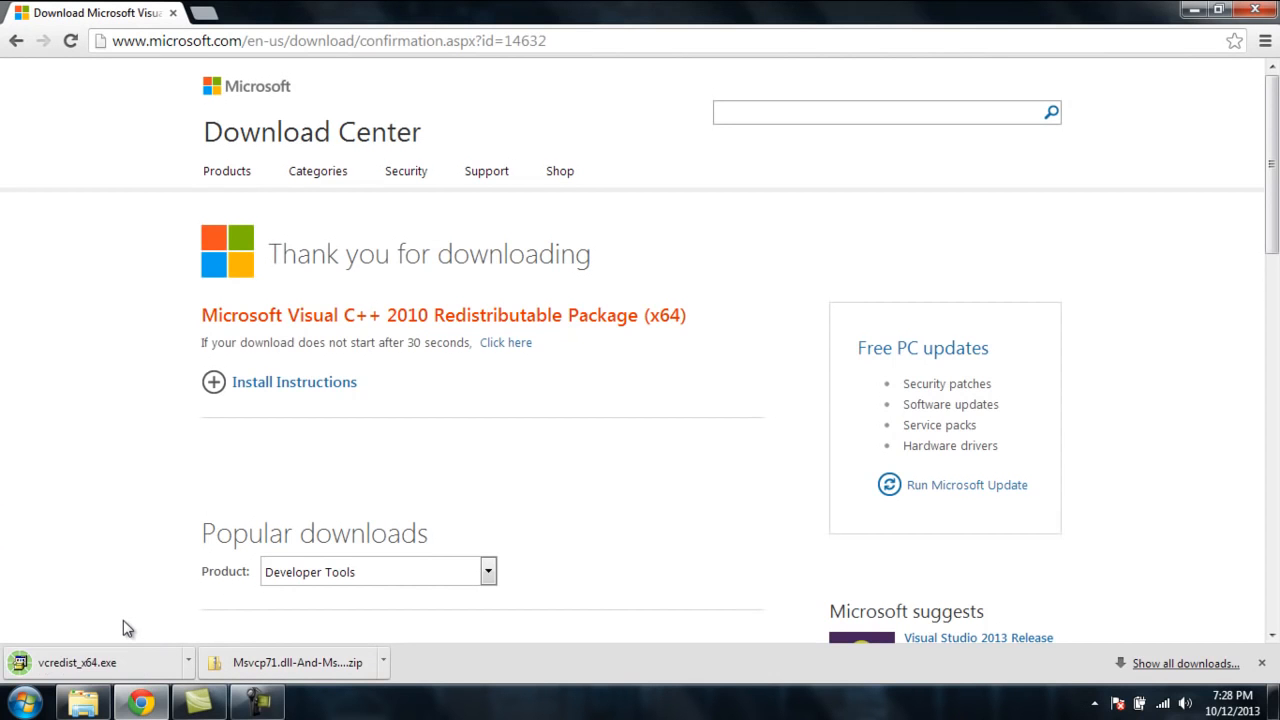
pyautogui.click(93, 662)
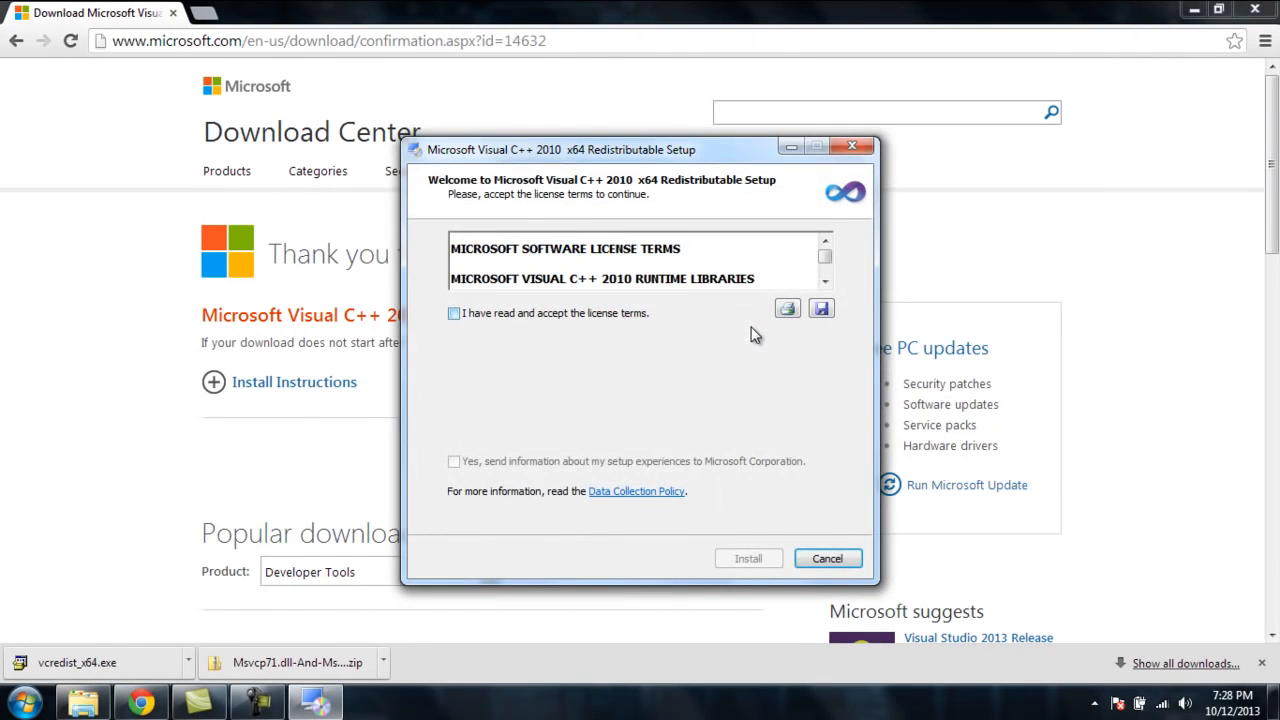
pyautogui.click(632, 316)
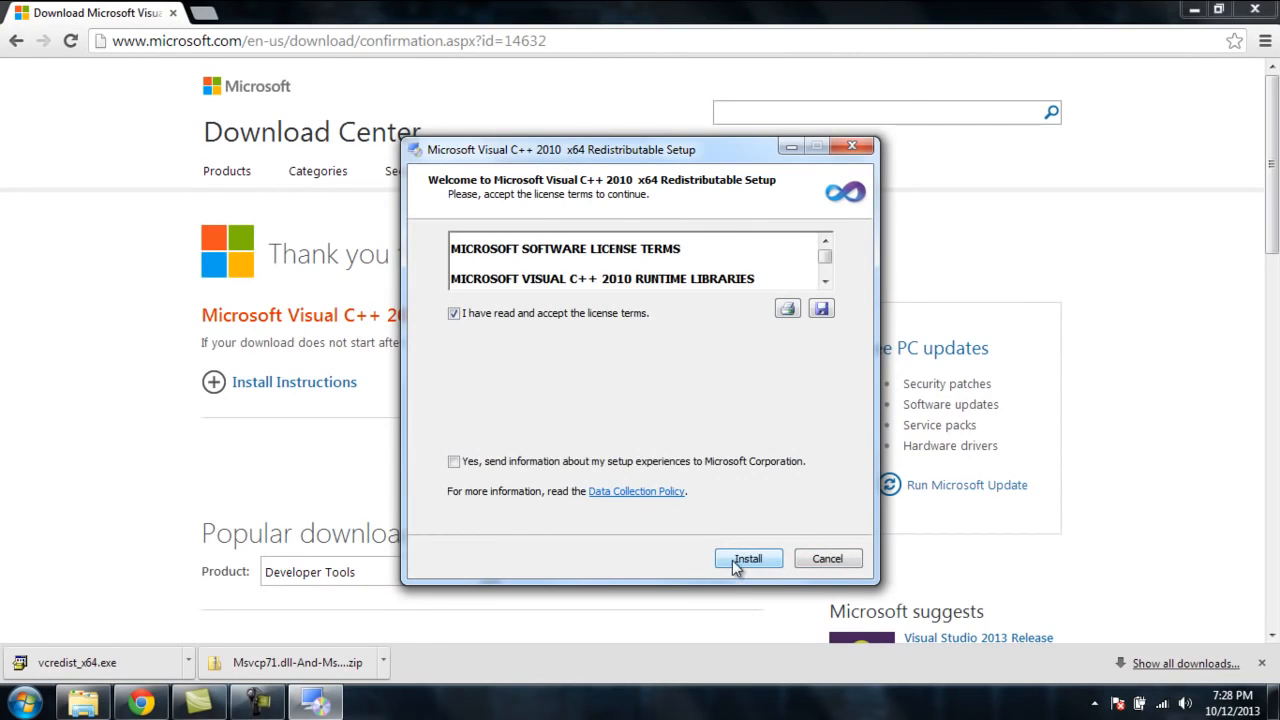
pyautogui.click(740, 562)
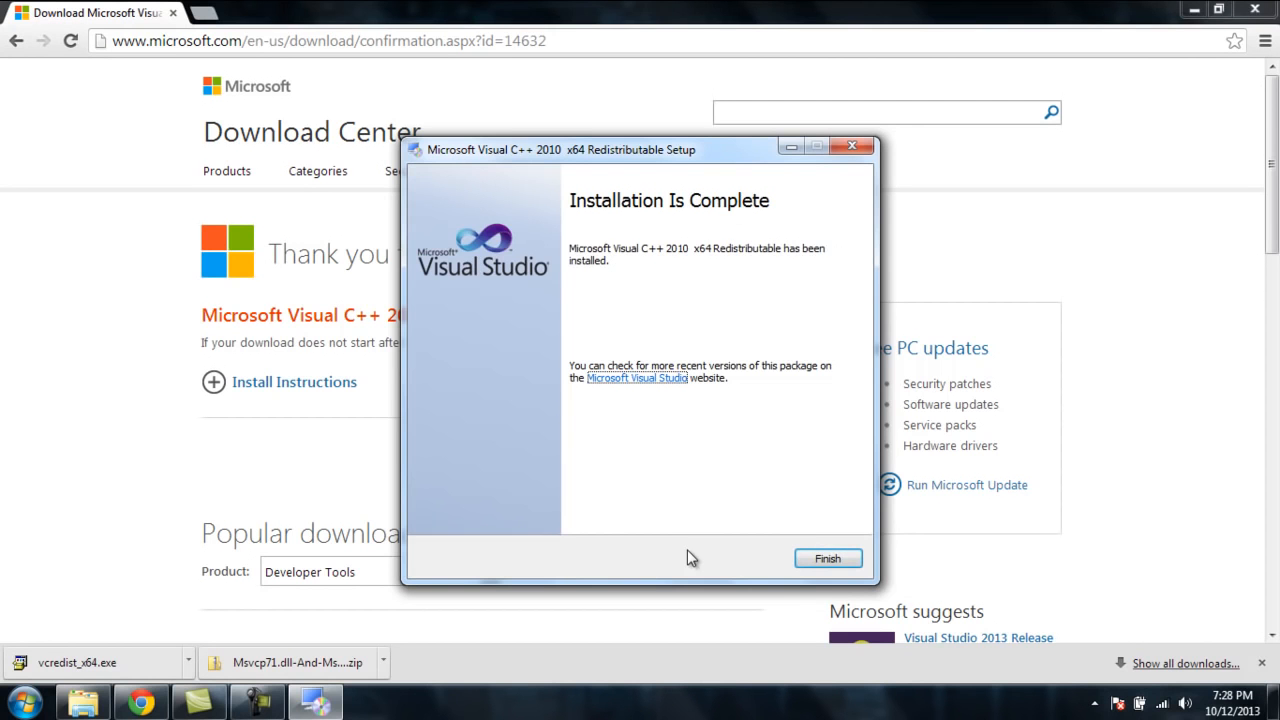
pyautogui.click(816, 561)
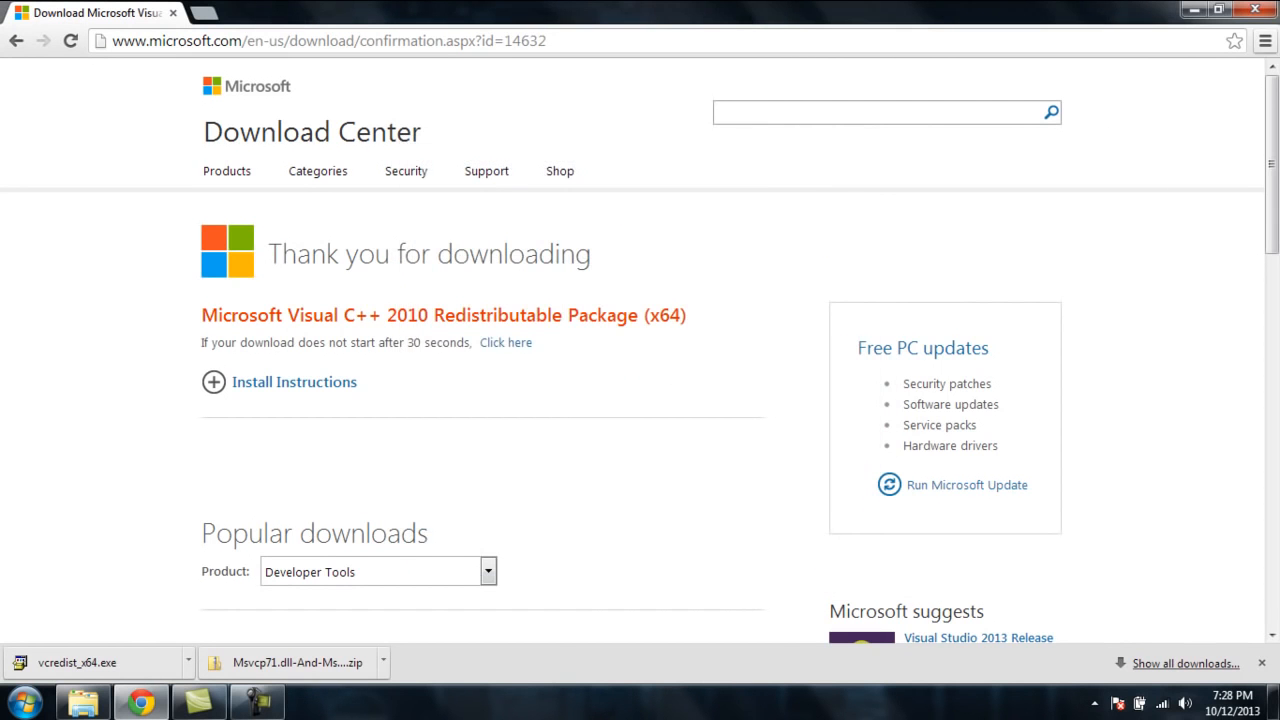
# Step: Close the browser and relaunch Android Studio from the Start menu, choosing not to import previous settings
pyautogui.click(1261, 11)
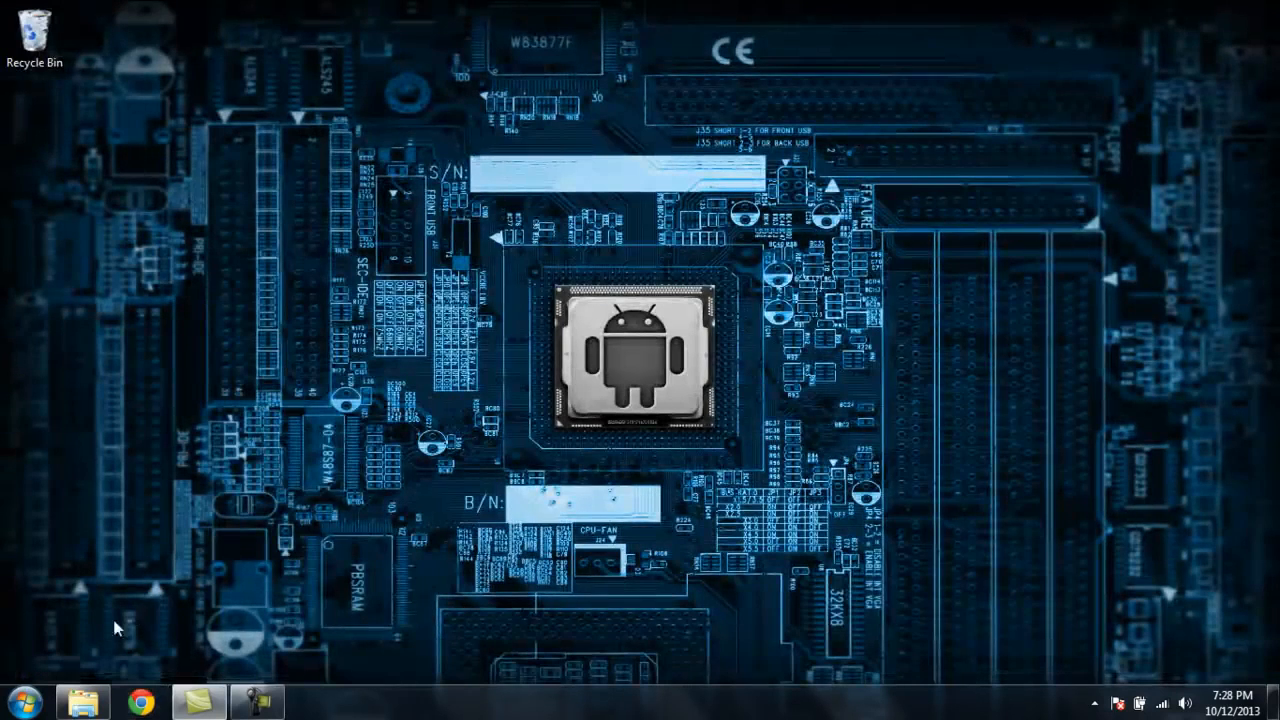
pyautogui.click(40, 702)
pyautogui.click(60, 617)
pyautogui.click(75, 436)
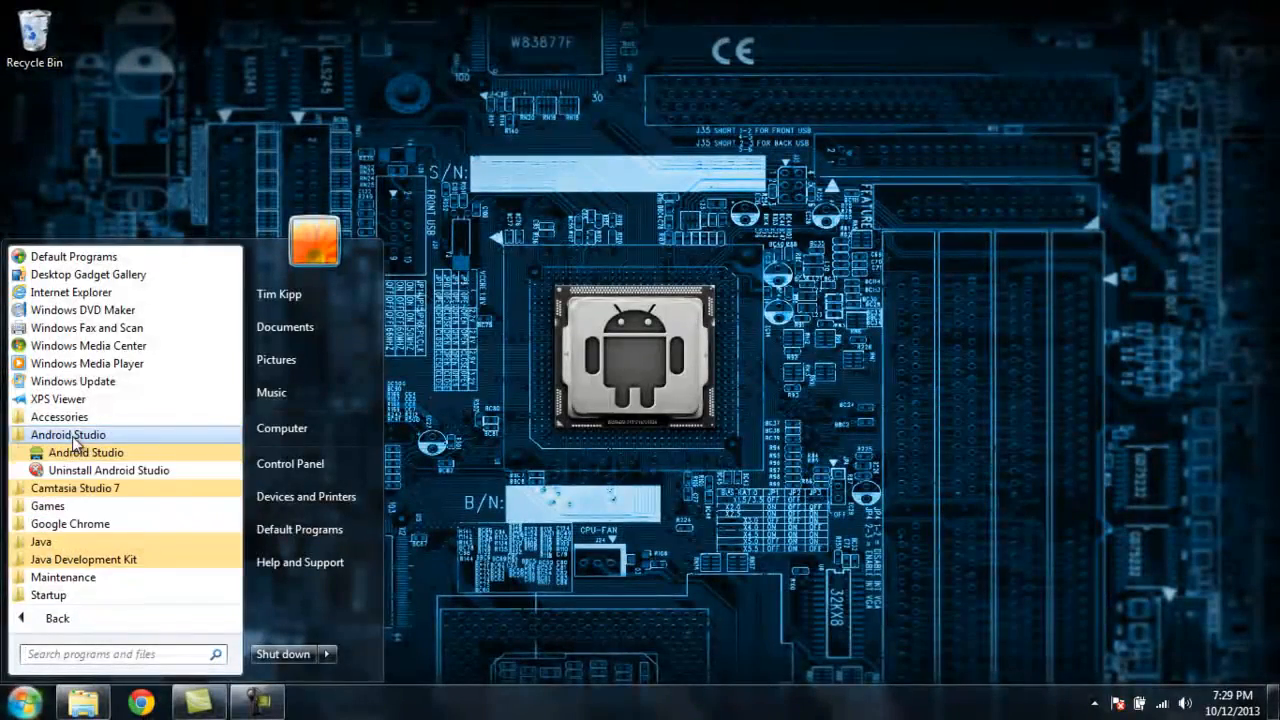
pyautogui.click(78, 455)
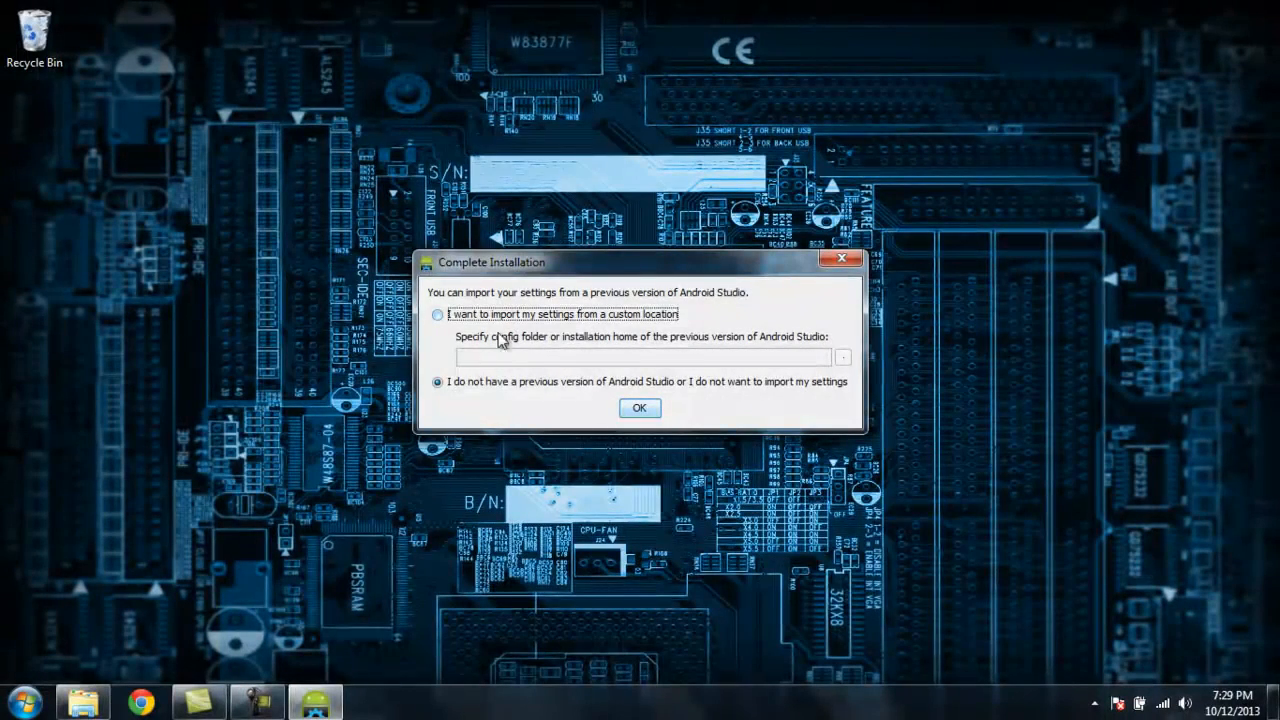
pyautogui.click(640, 409)
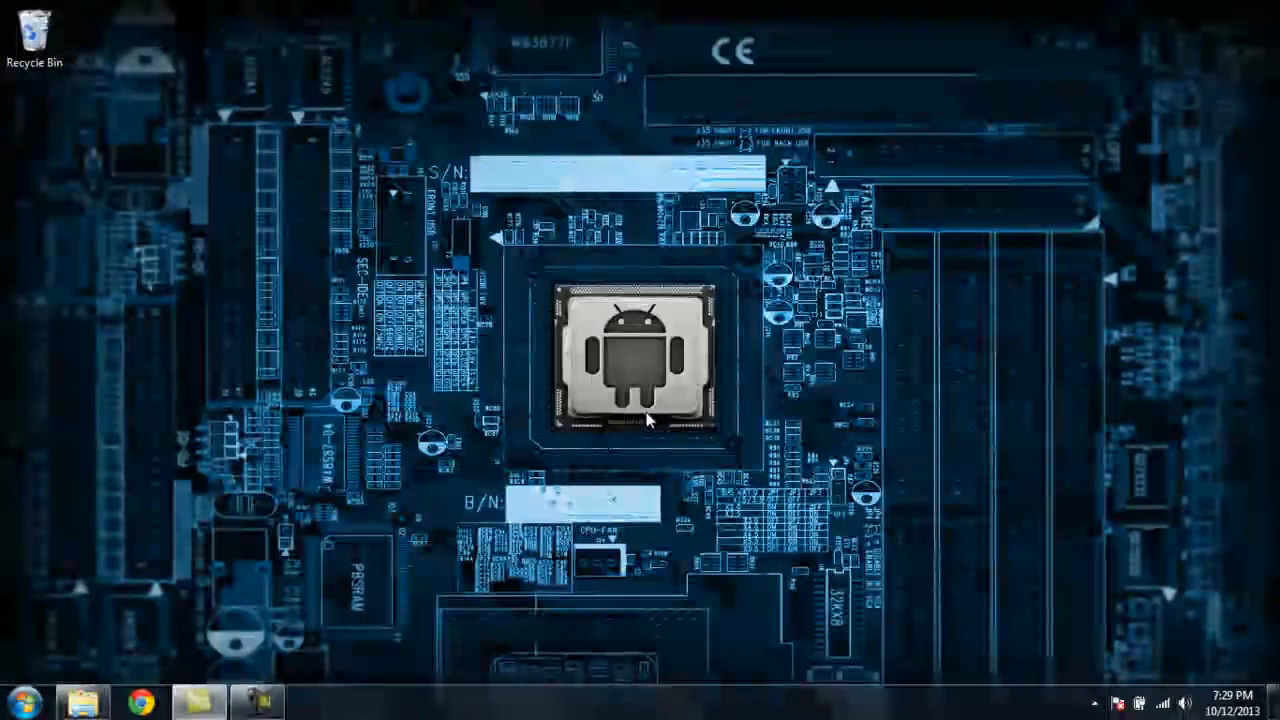